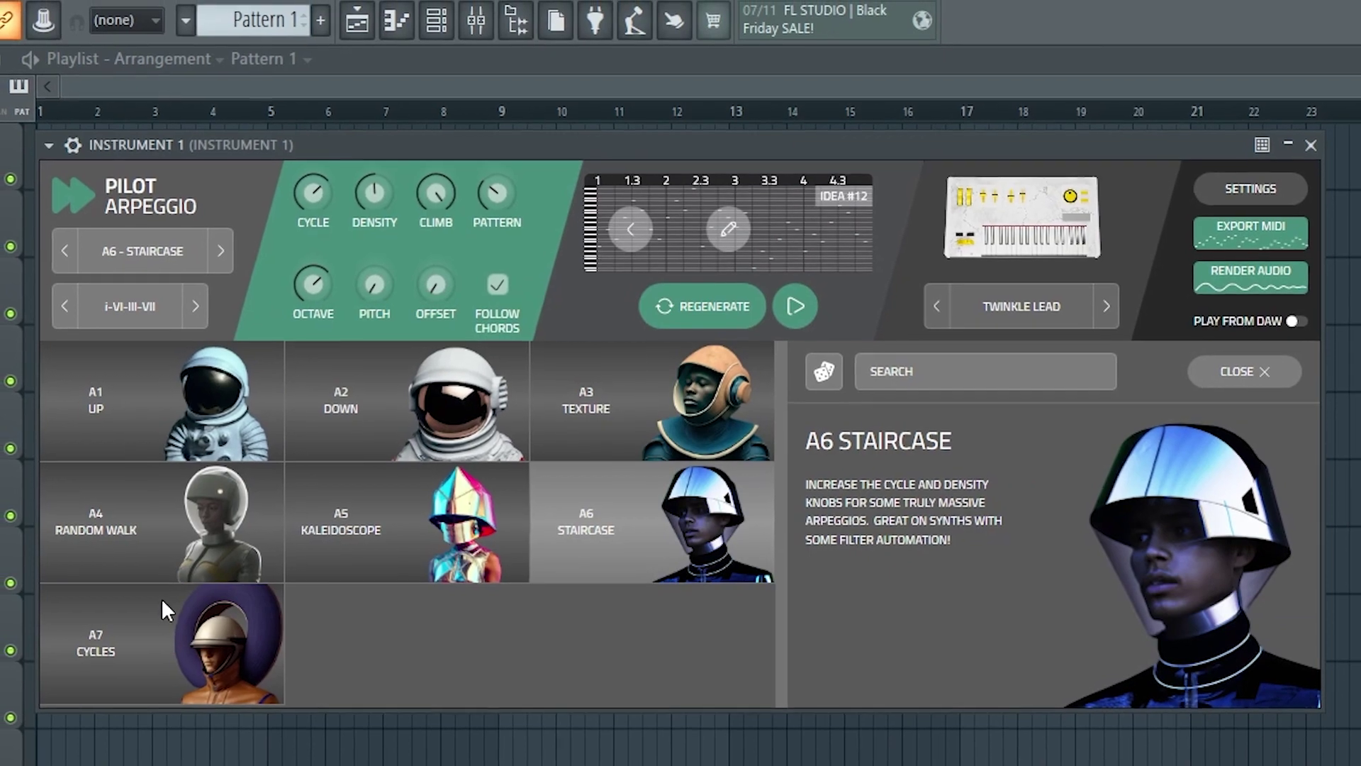
- Try the A7 Cycles arpeggio, and audition the Sharp Dance, Saw Synth, Ele Lead and Electric Piano key sounds
left_click(158, 635)
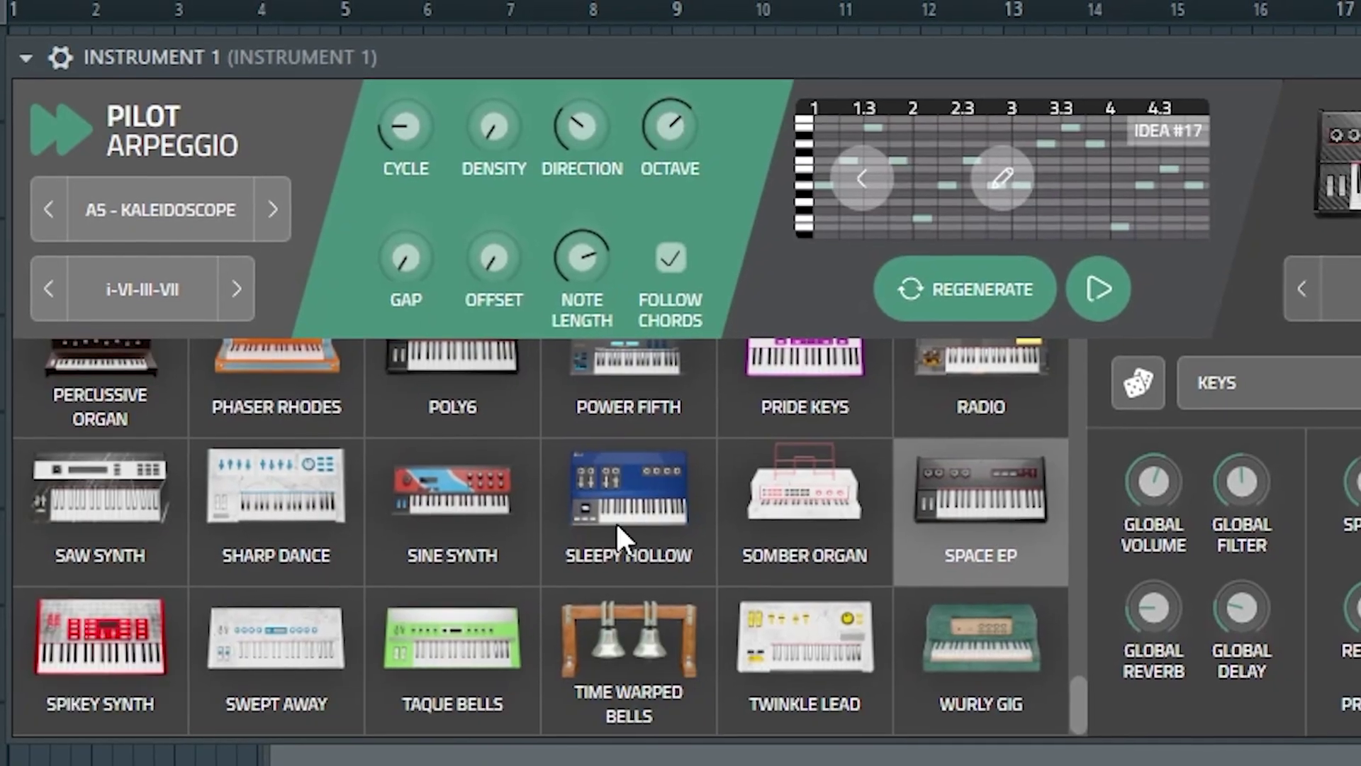
left_click(249, 500)
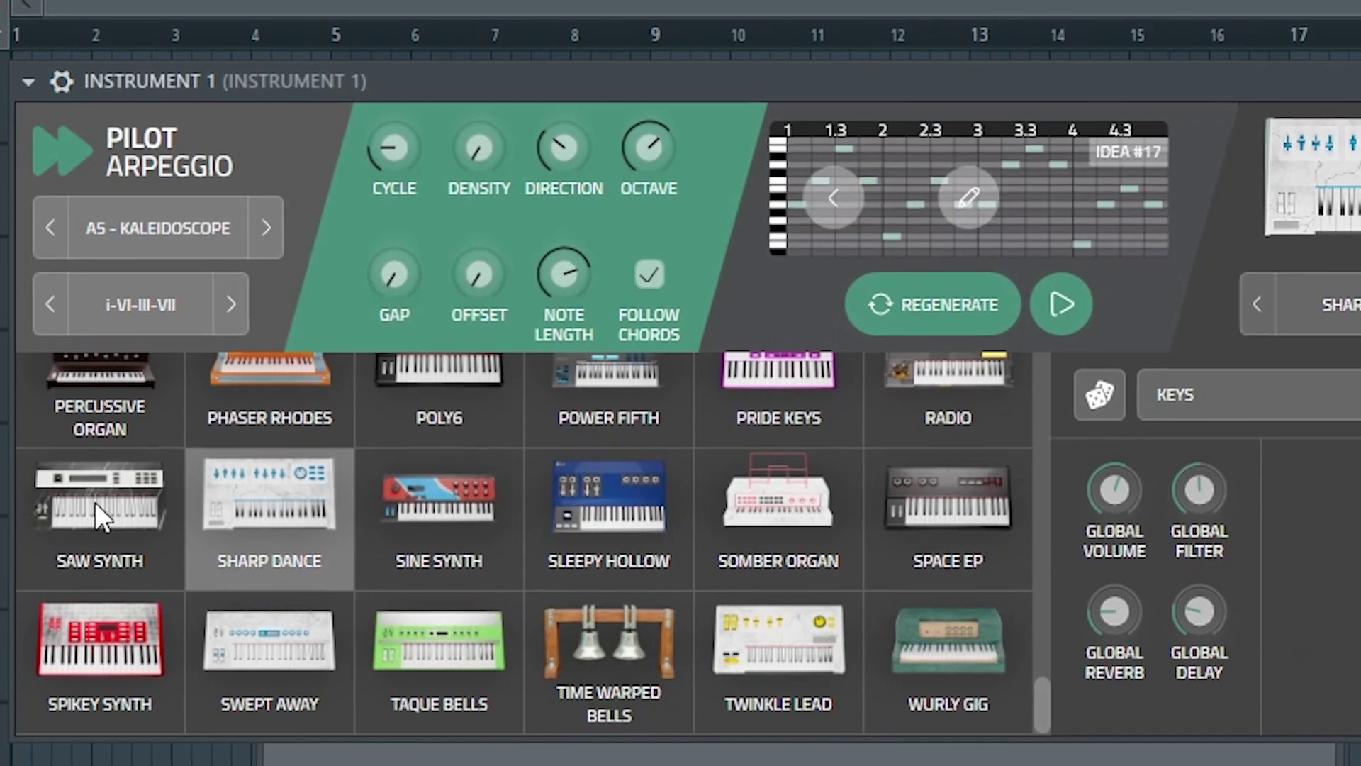
left_click(112, 539)
scroll(112, 538, "up", 10)
left_click(366, 532)
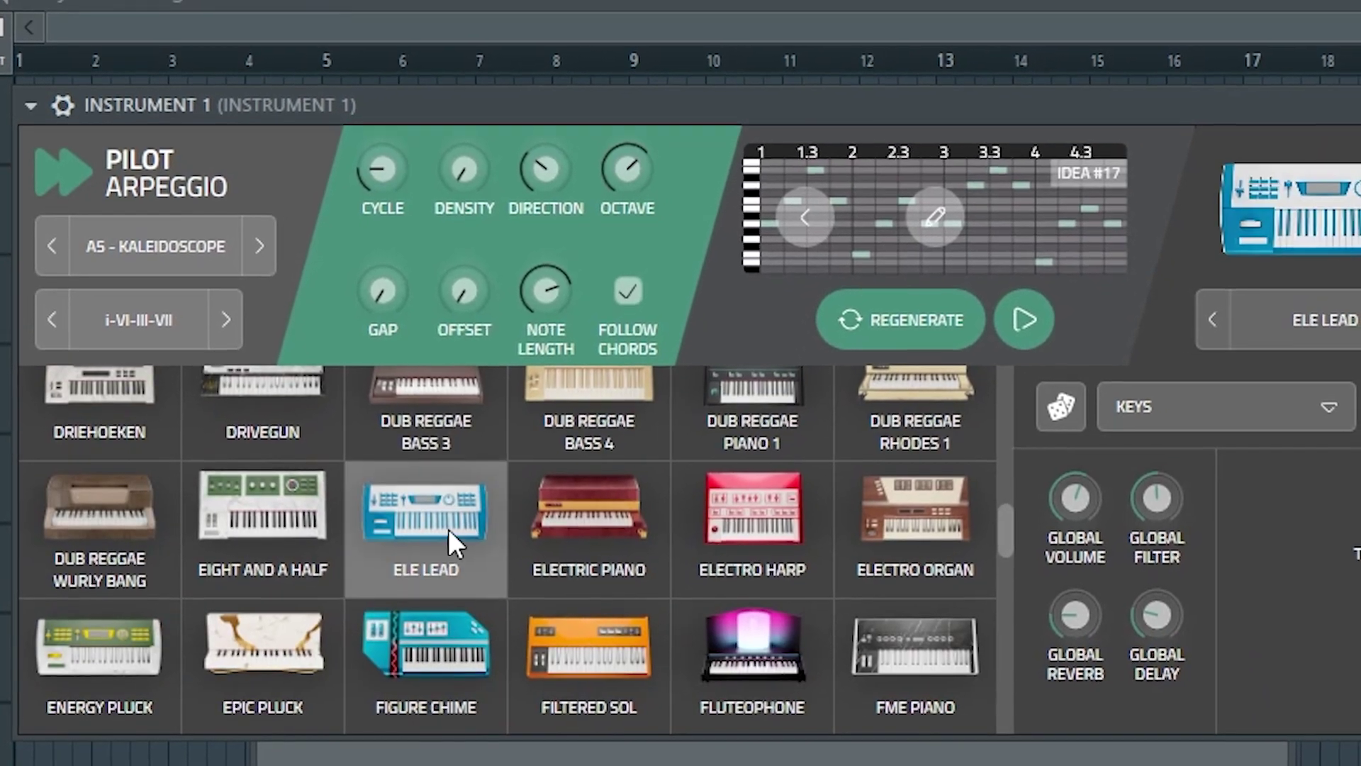
left_click(594, 489)
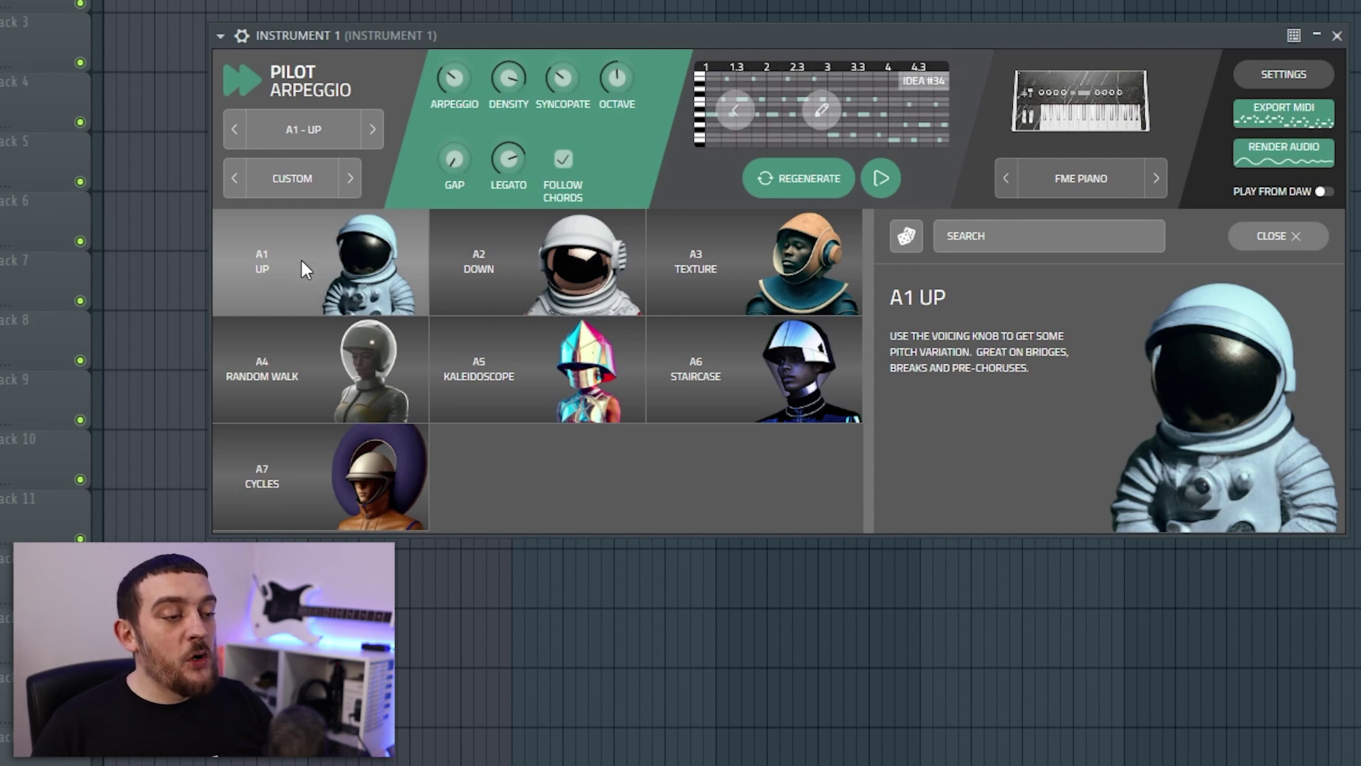
- Try the A2 Down and A4 Random Walk arpeggio styles
left_click(461, 267)
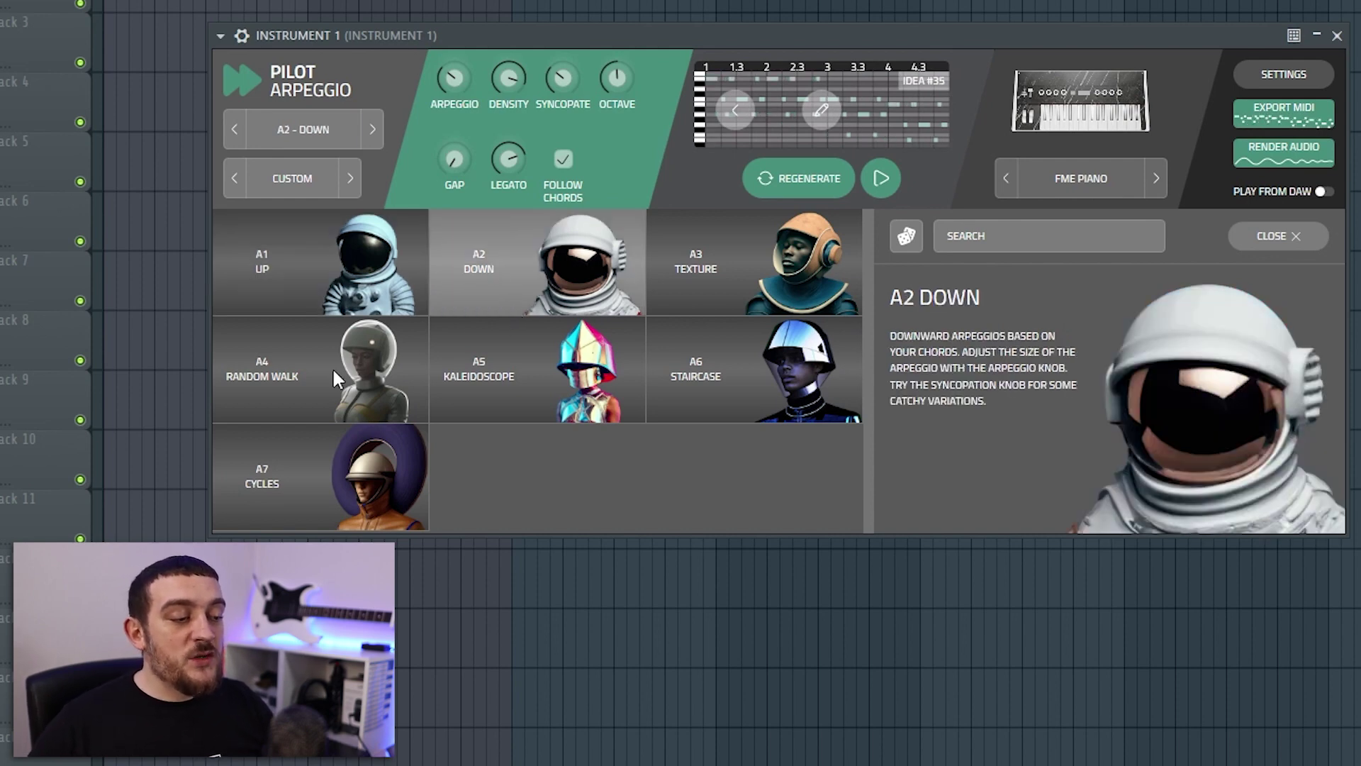
left_click(242, 389)
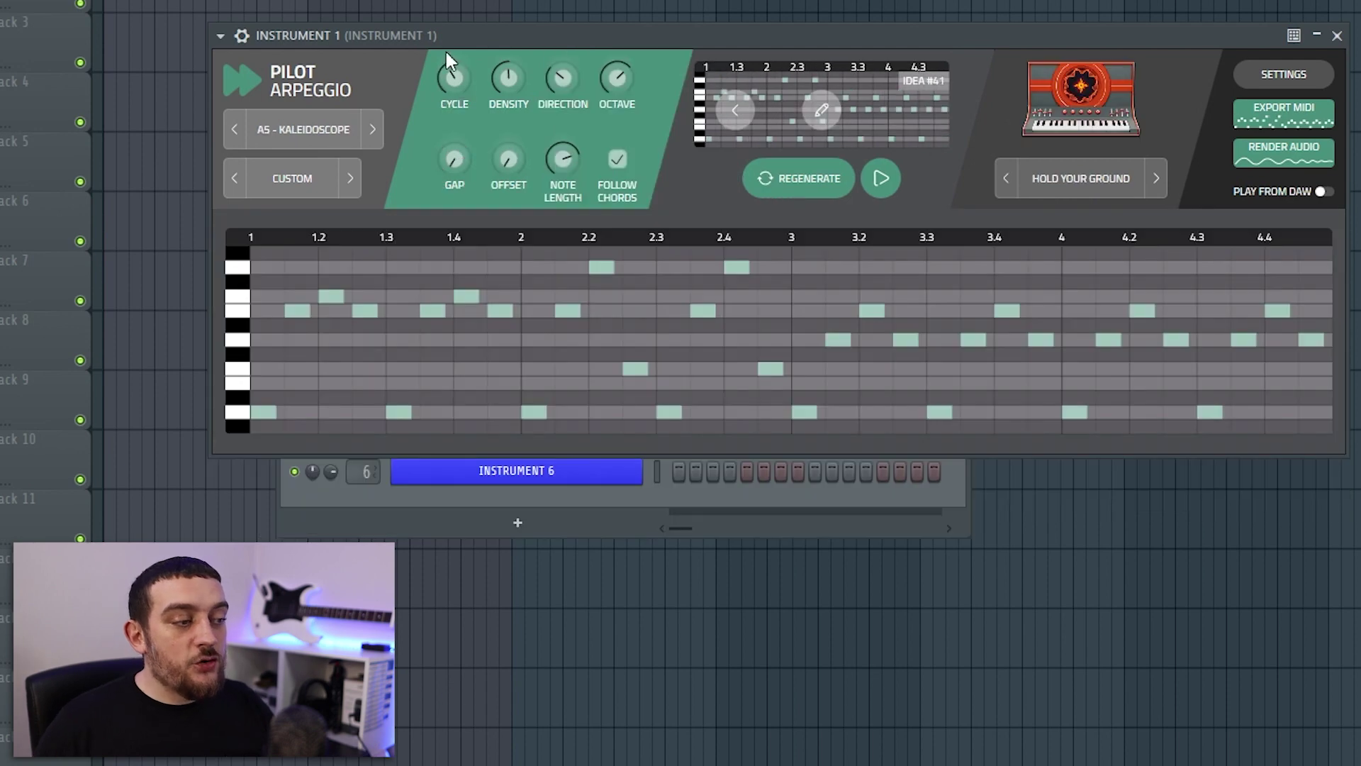
- Raise the Kaleidoscope arpeggio's density and regenerate the melody idea four times
left_click_drag(509, 78, 564, 126)
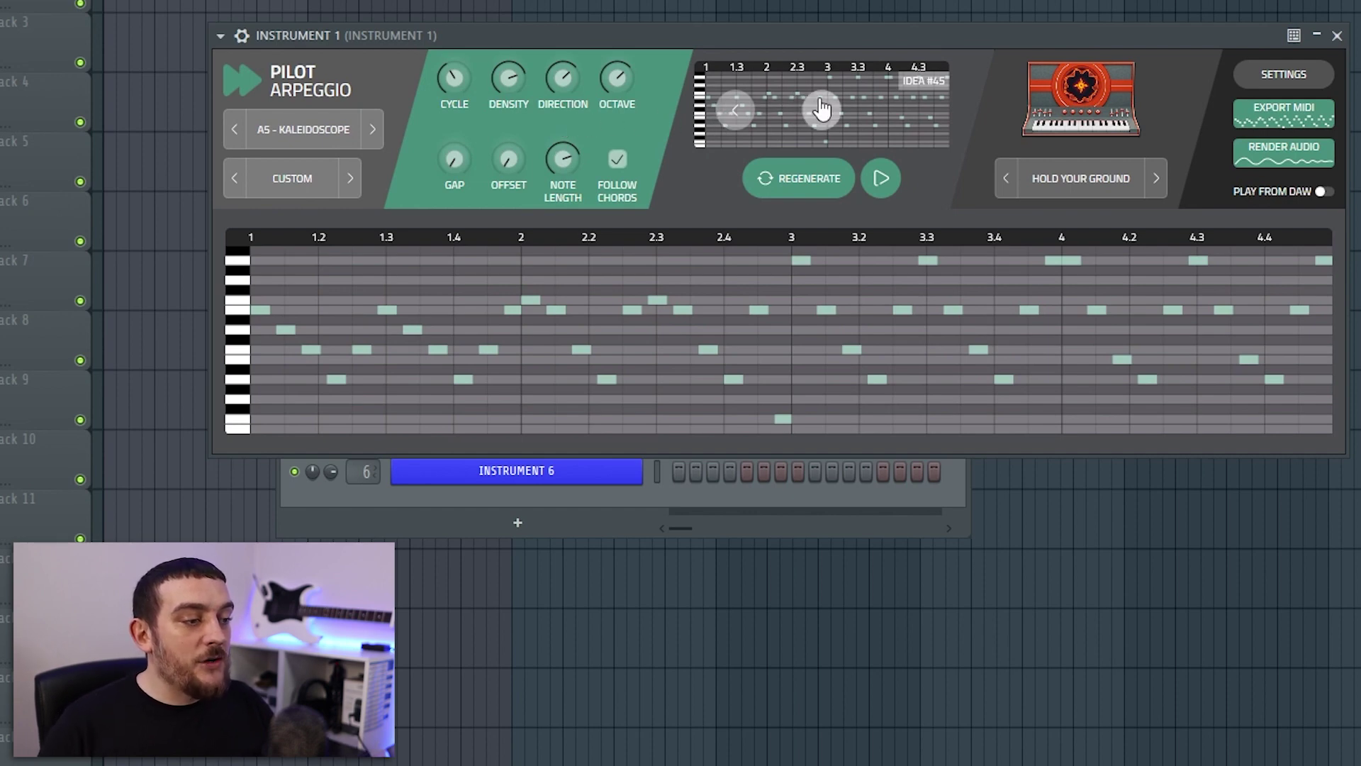
left_click(799, 189)
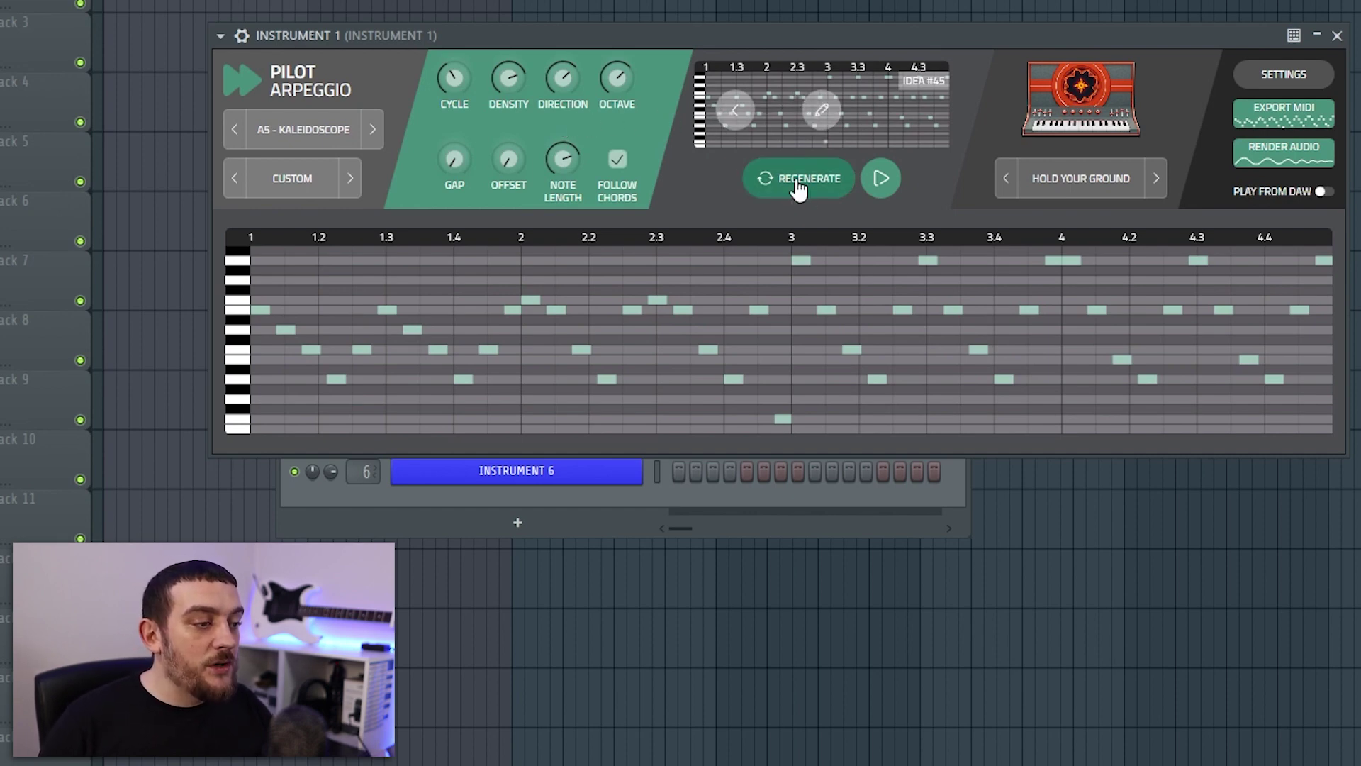
left_click(800, 190)
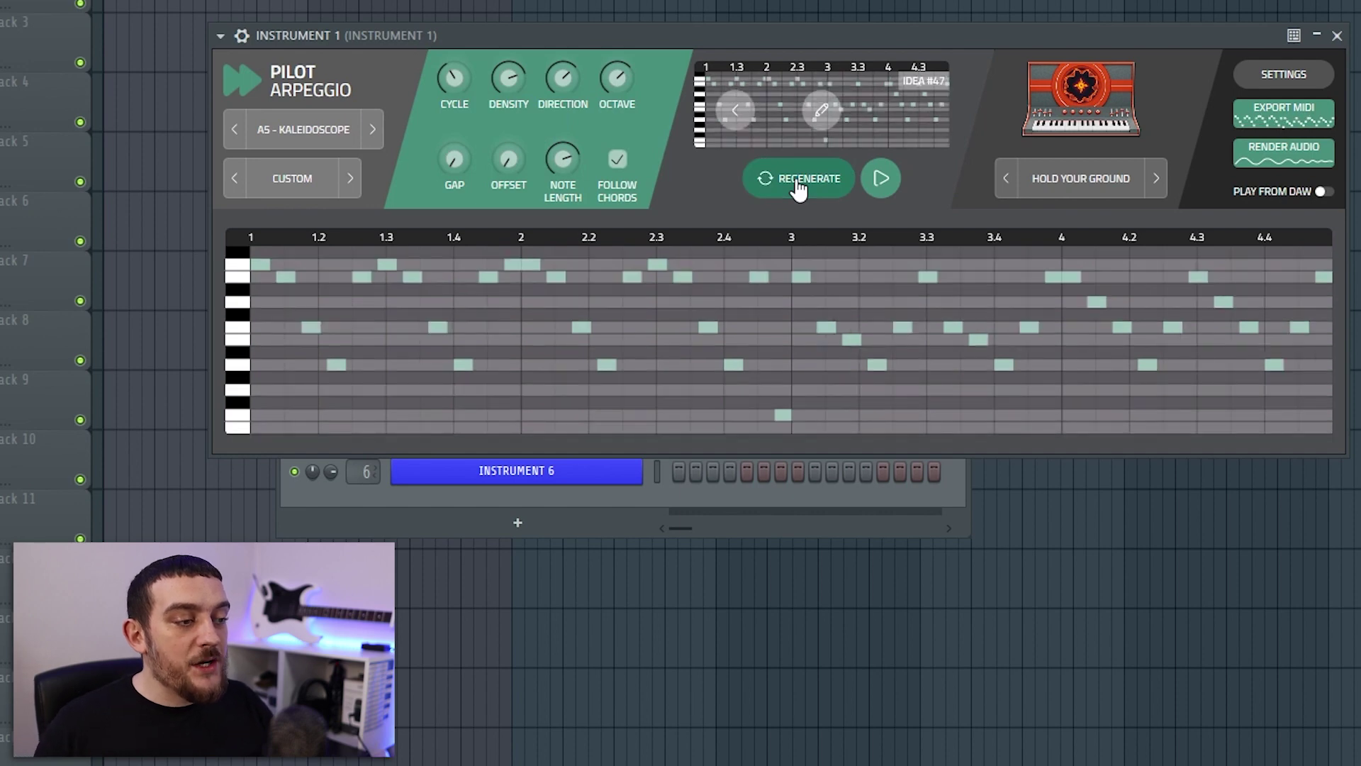
left_click(799, 189)
left_click(799, 189)
- Filter the instrument sounds to Pads and load the Bowed String sound
left_click(1078, 188)
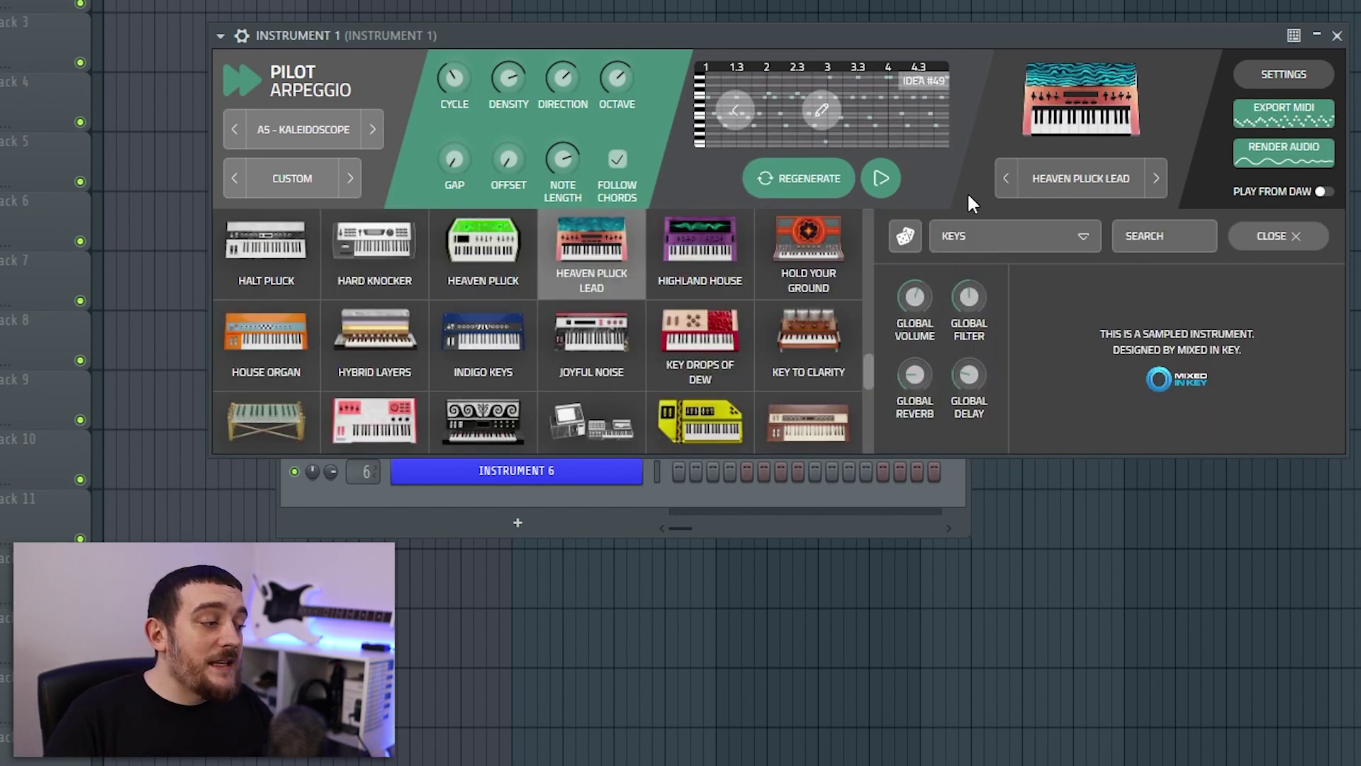
left_click(996, 235)
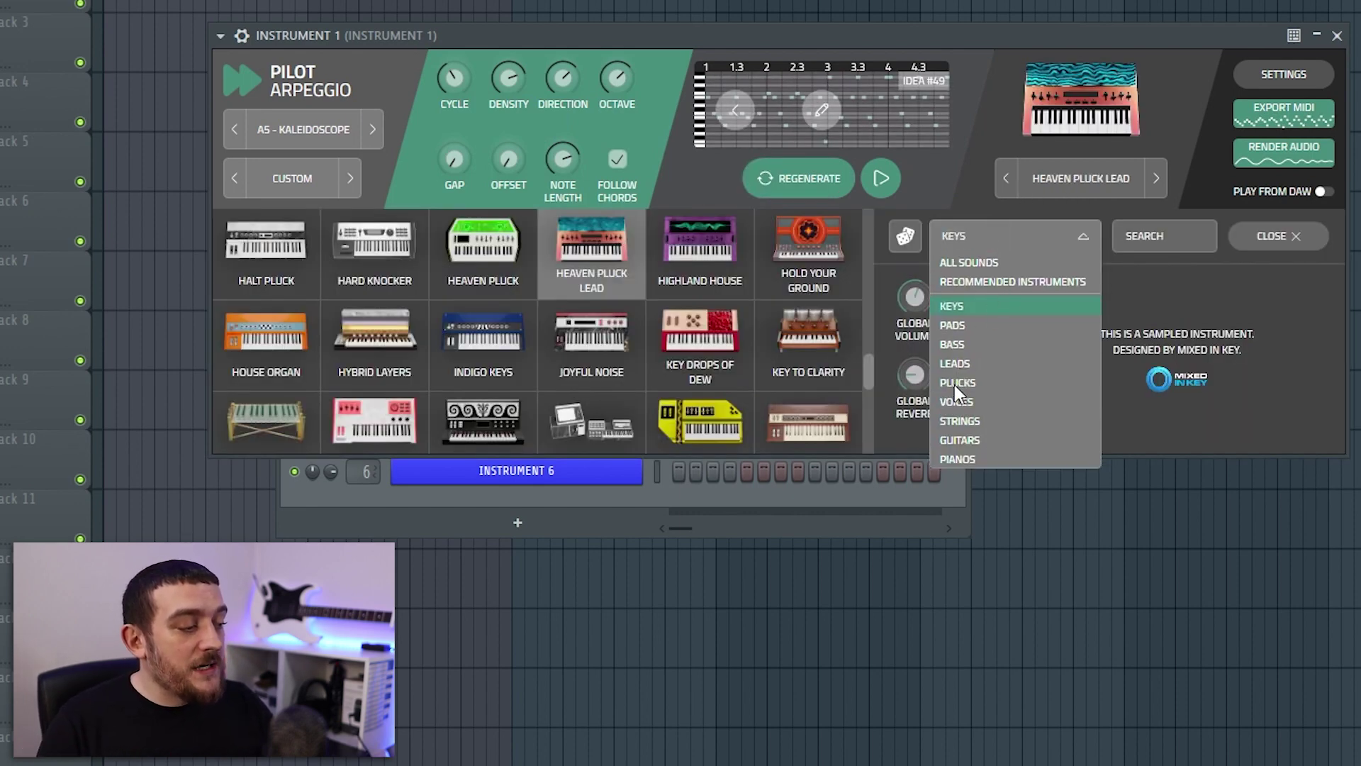
left_click(972, 438)
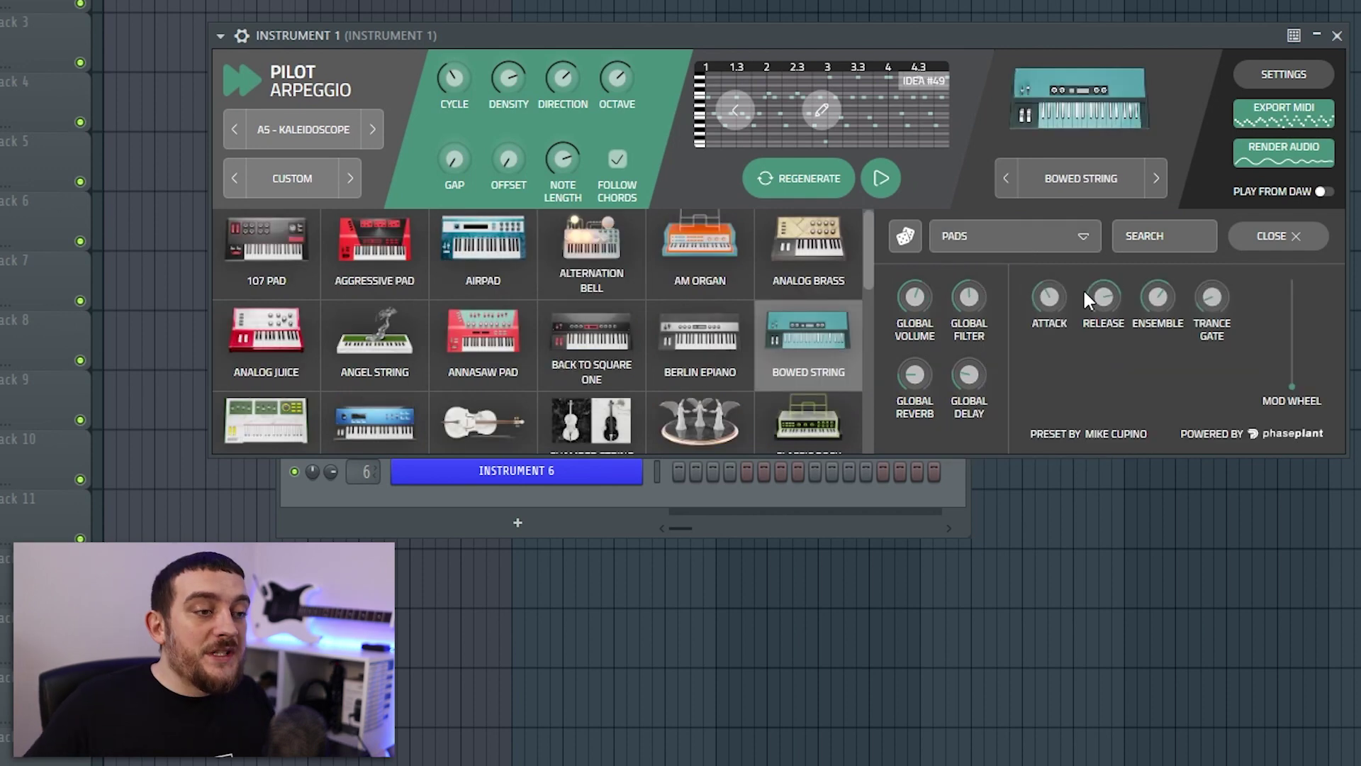
mouse_move(1214, 291)
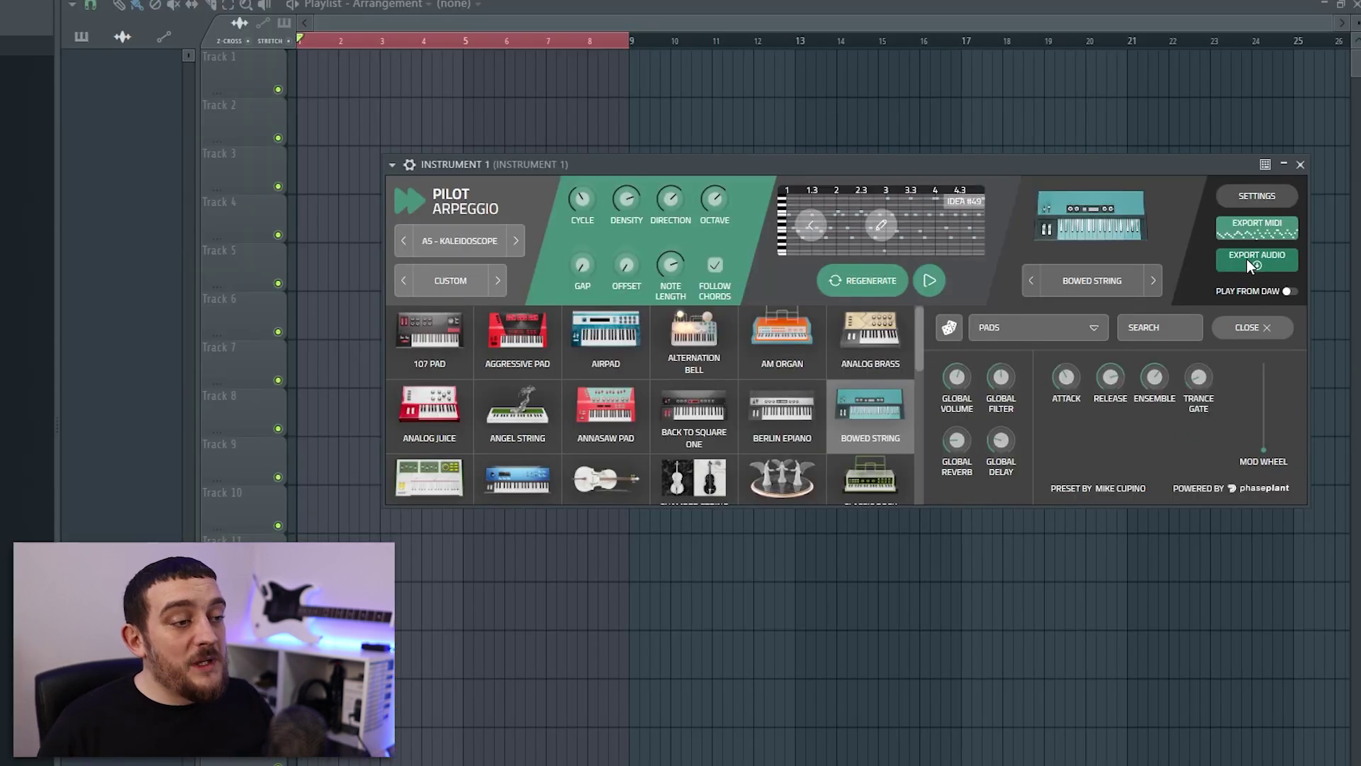
- Export the arpeggio's rendered audio onto Track 1 of the playlist at the start of the arrangement
left_click_drag(1247, 258, 327, 67)
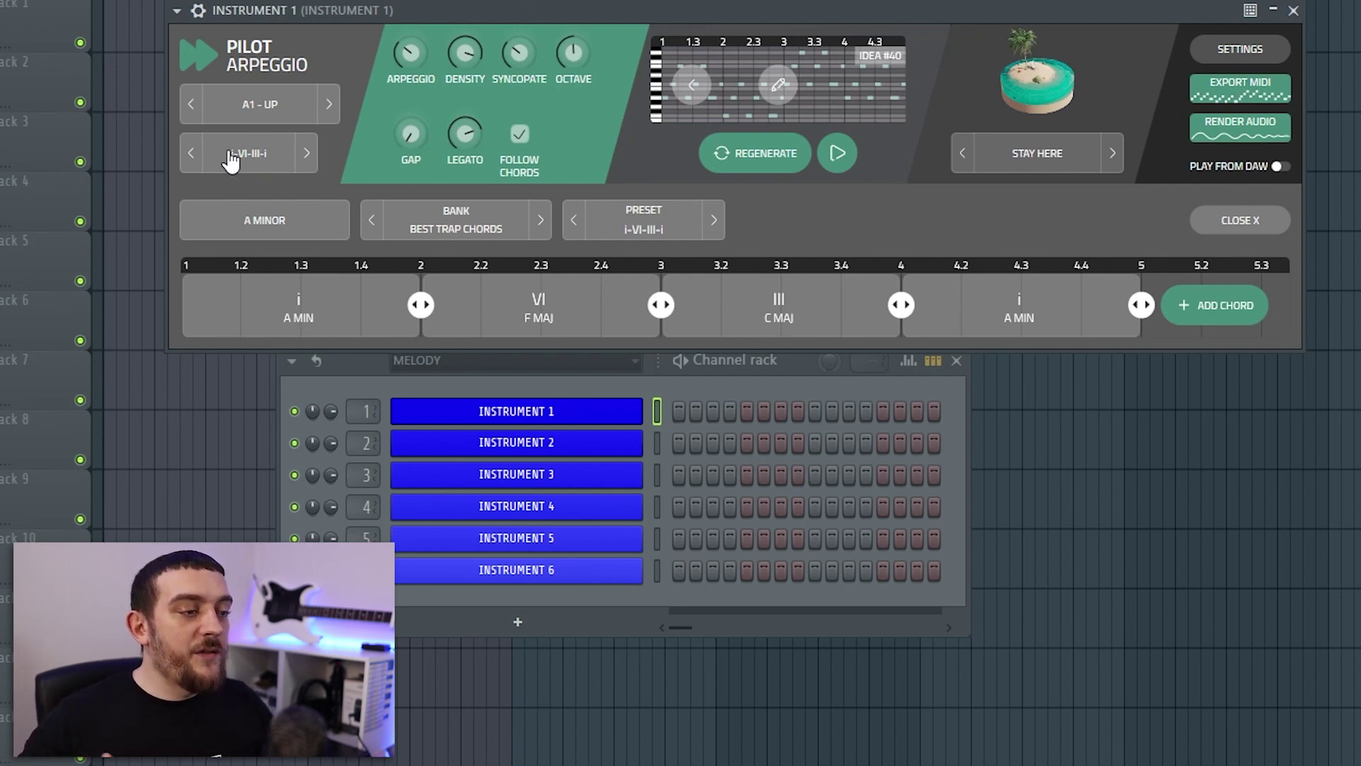
- Look through the key and scale choices, the chord banks and the Best Trap Chords presets, keeping i-VI-III-i selected
left_click(252, 219)
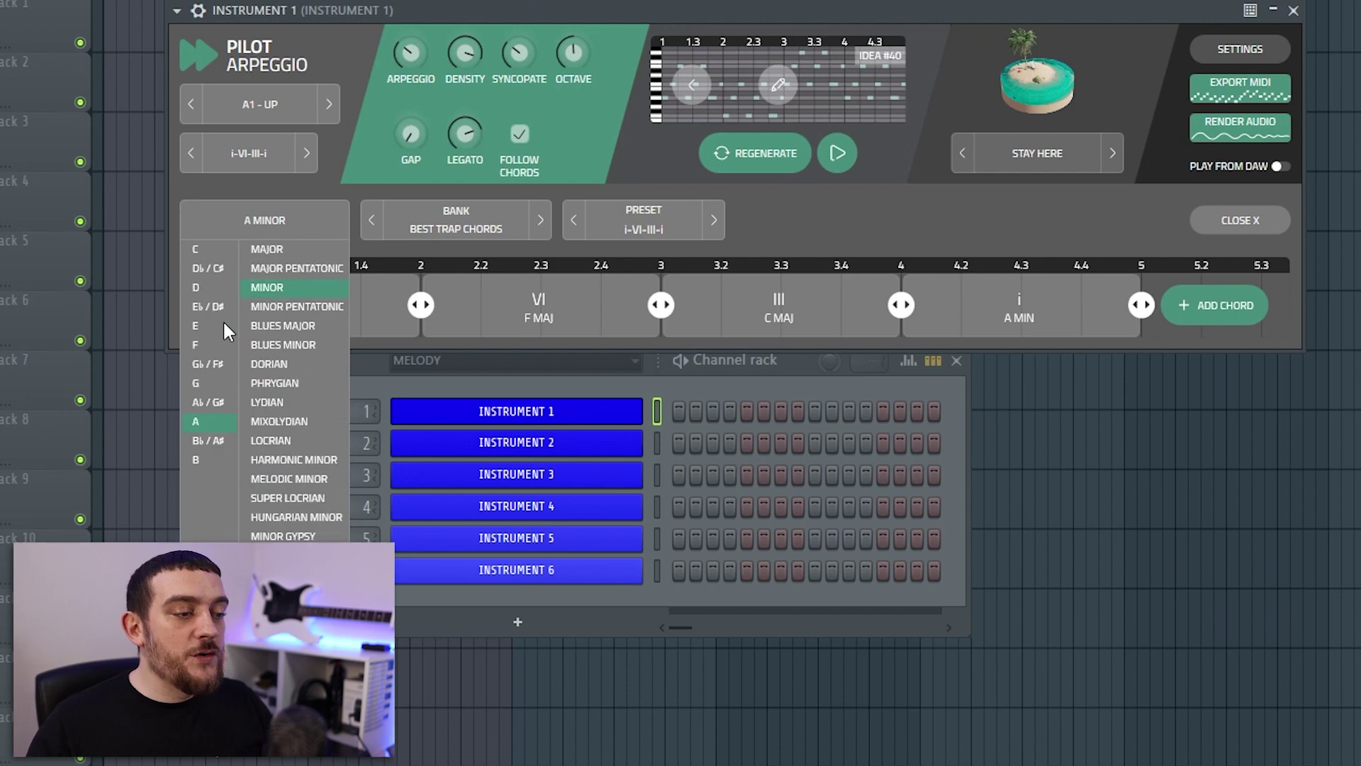
left_click(460, 215)
left_click(470, 212)
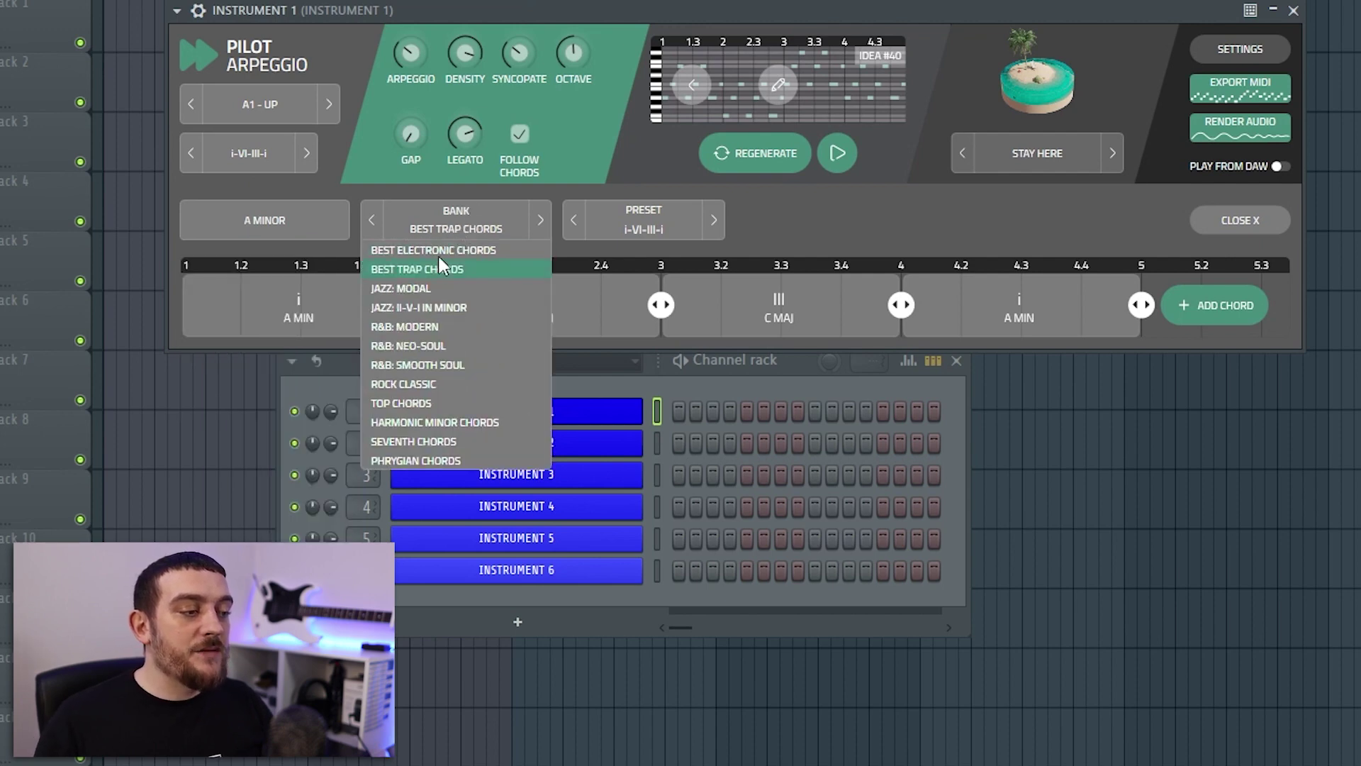
left_click(624, 299)
left_click(640, 232)
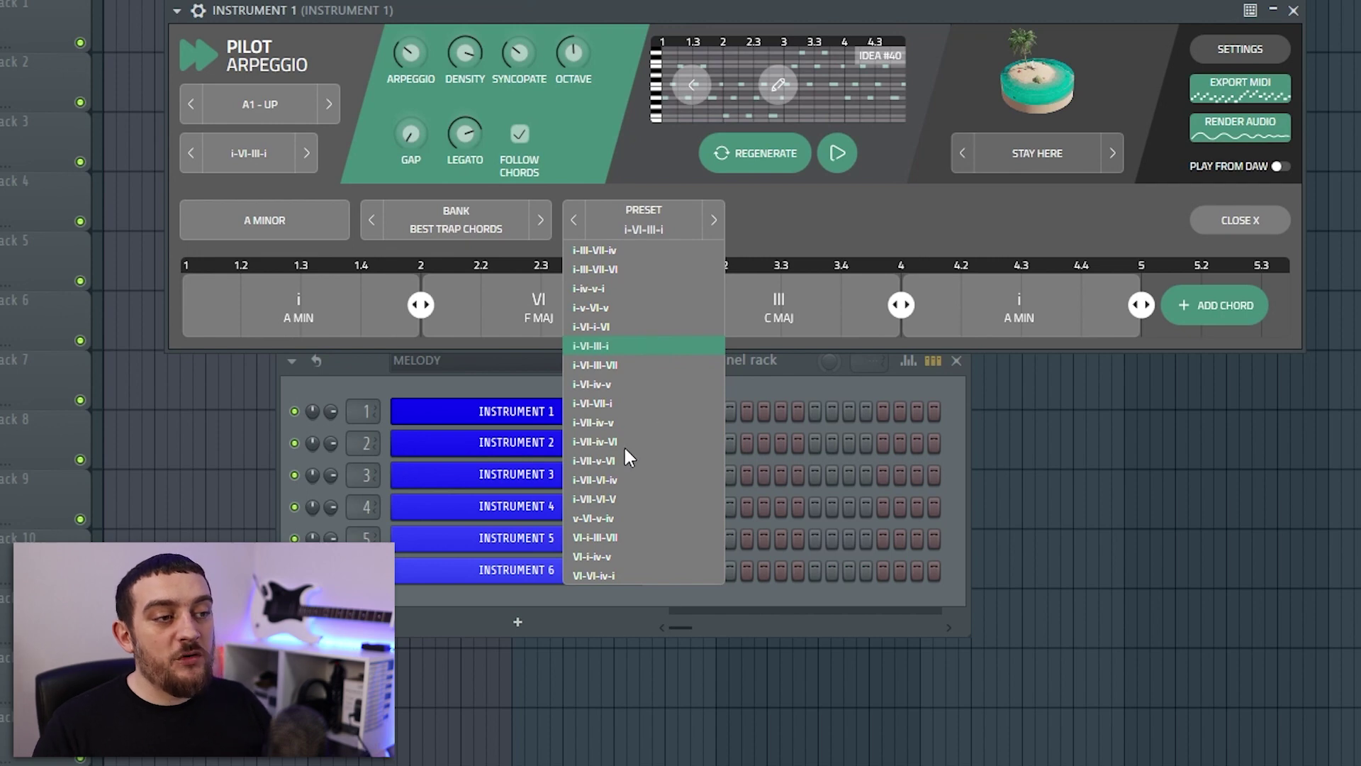
left_click(614, 346)
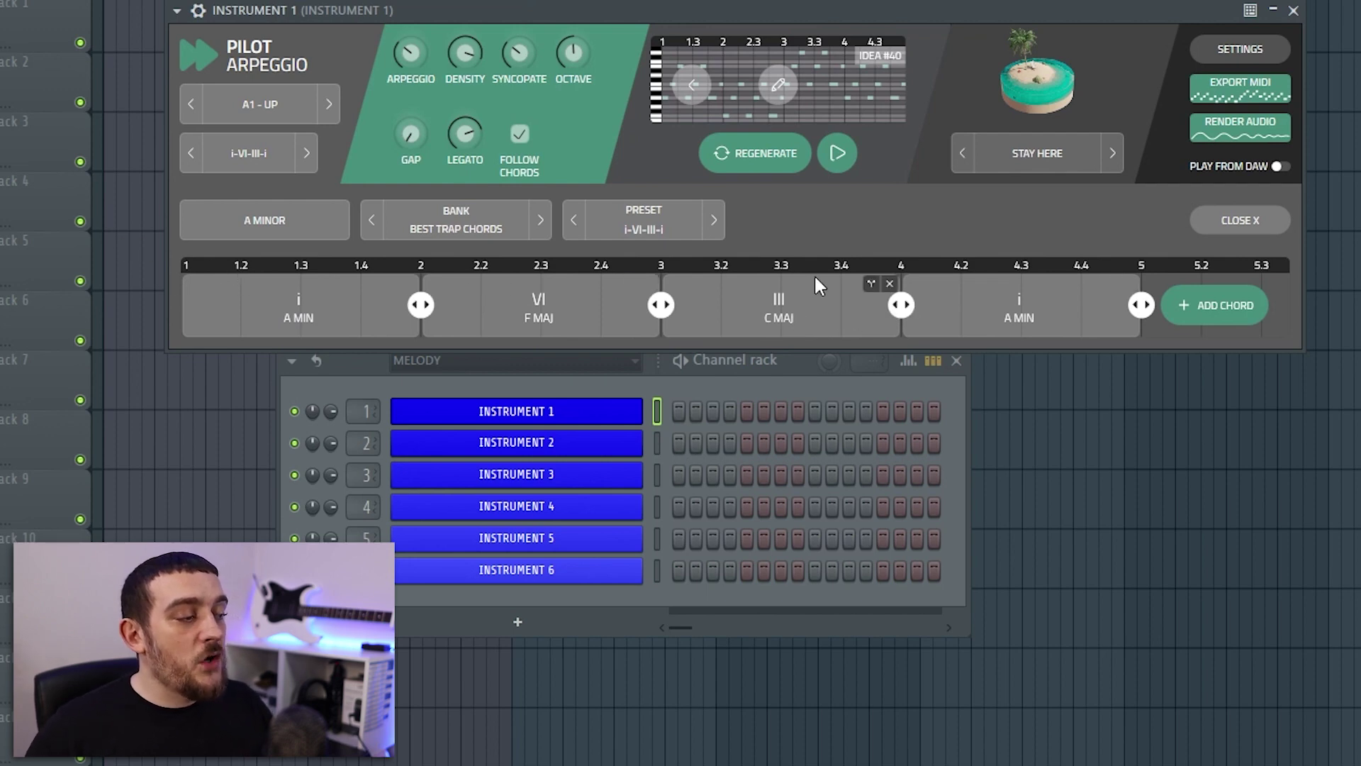
- Delete the bar 2 chord so the opening A minor chord spans the first two bars
left_click(278, 317)
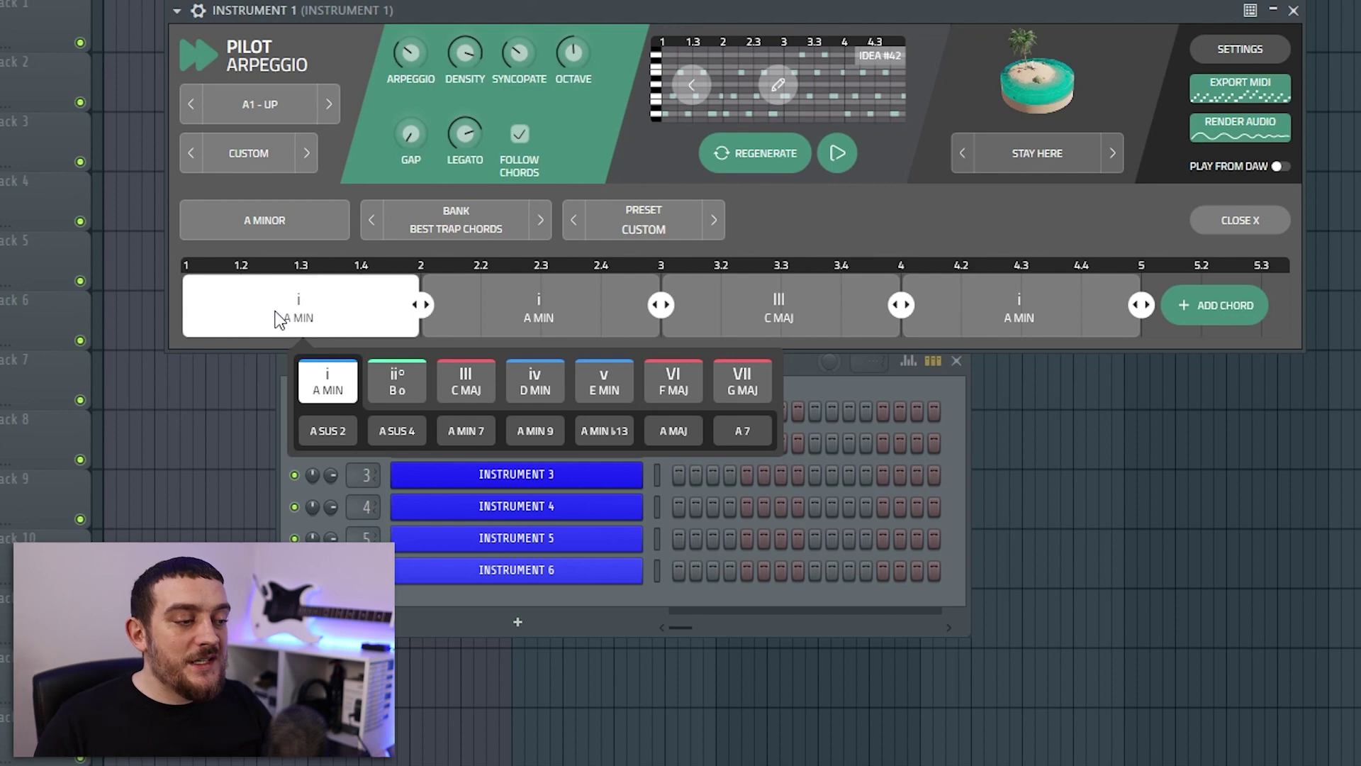
left_click(541, 320)
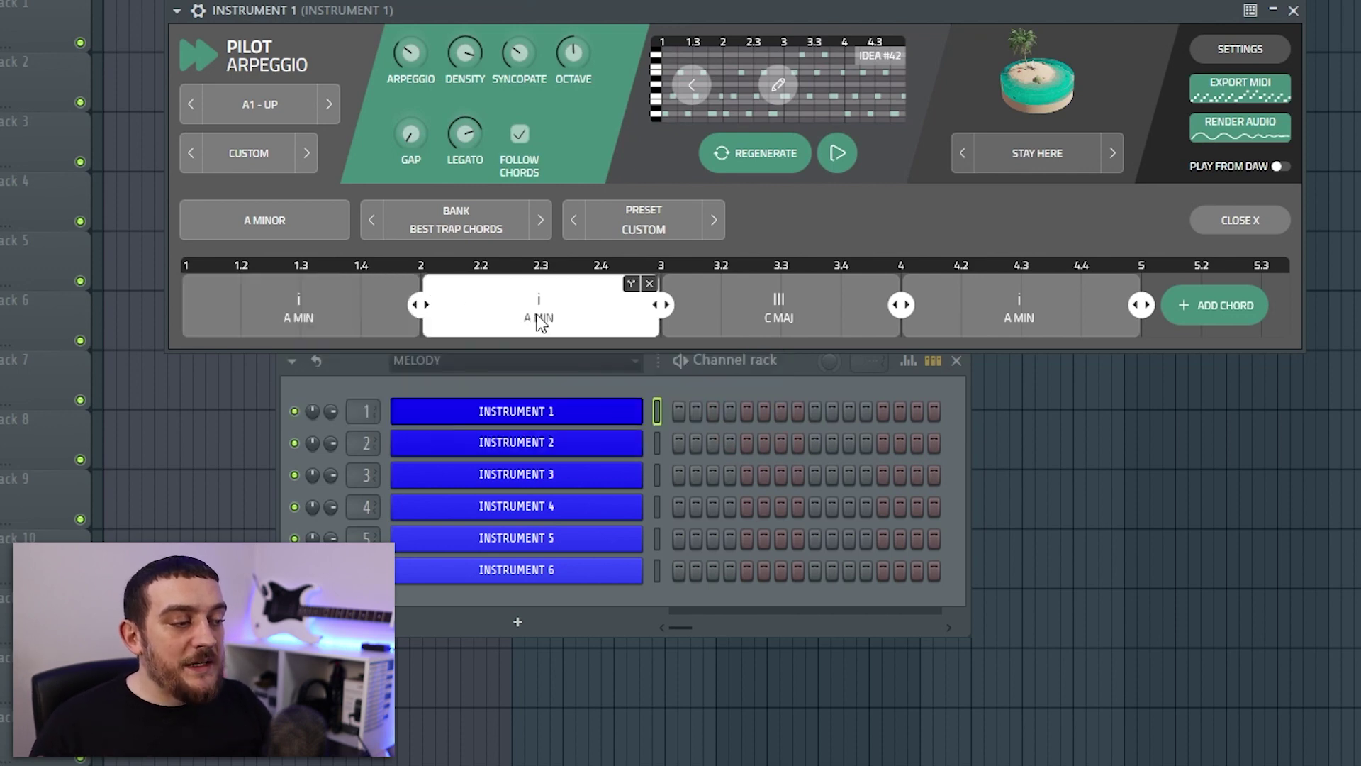
left_click(650, 284)
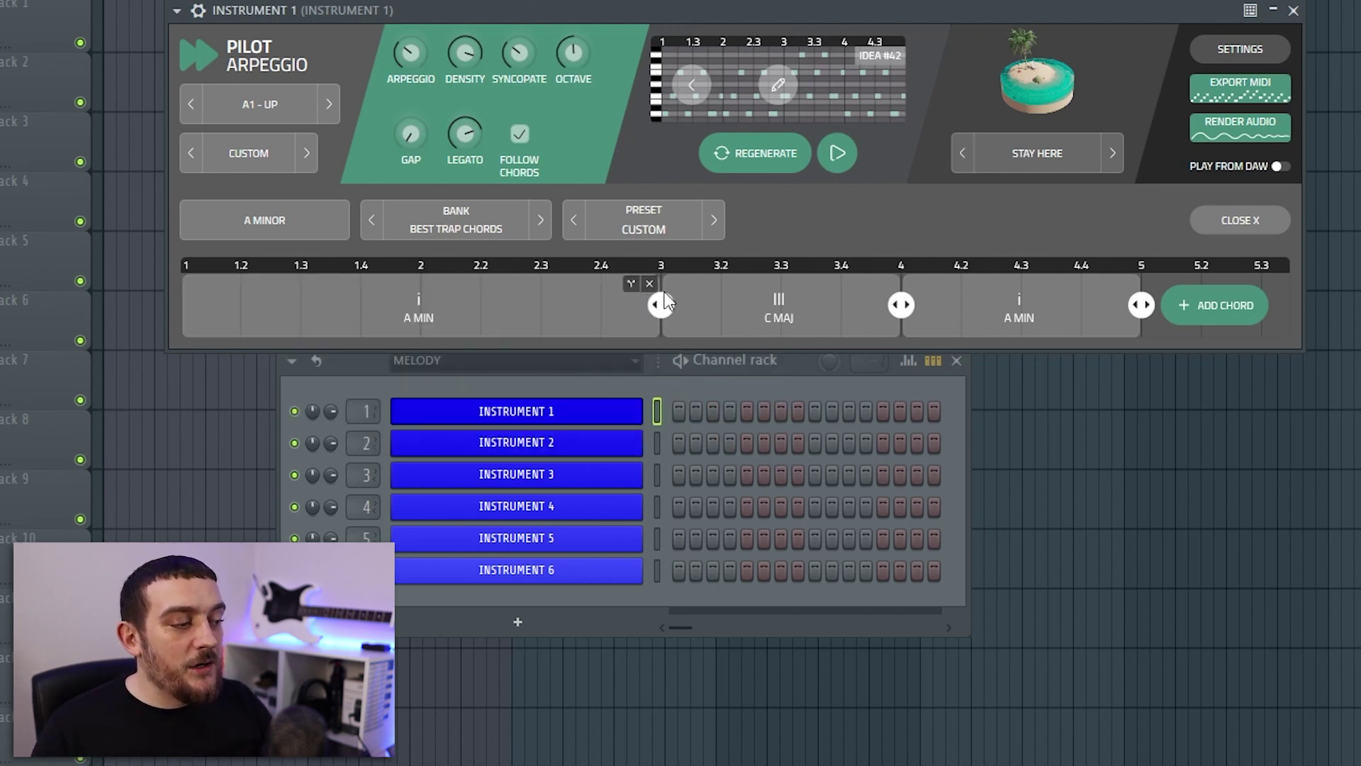
- Set the bar 3 chord to F major and the final chord in bar 4 to E minor
left_click(727, 326)
left_click(795, 324)
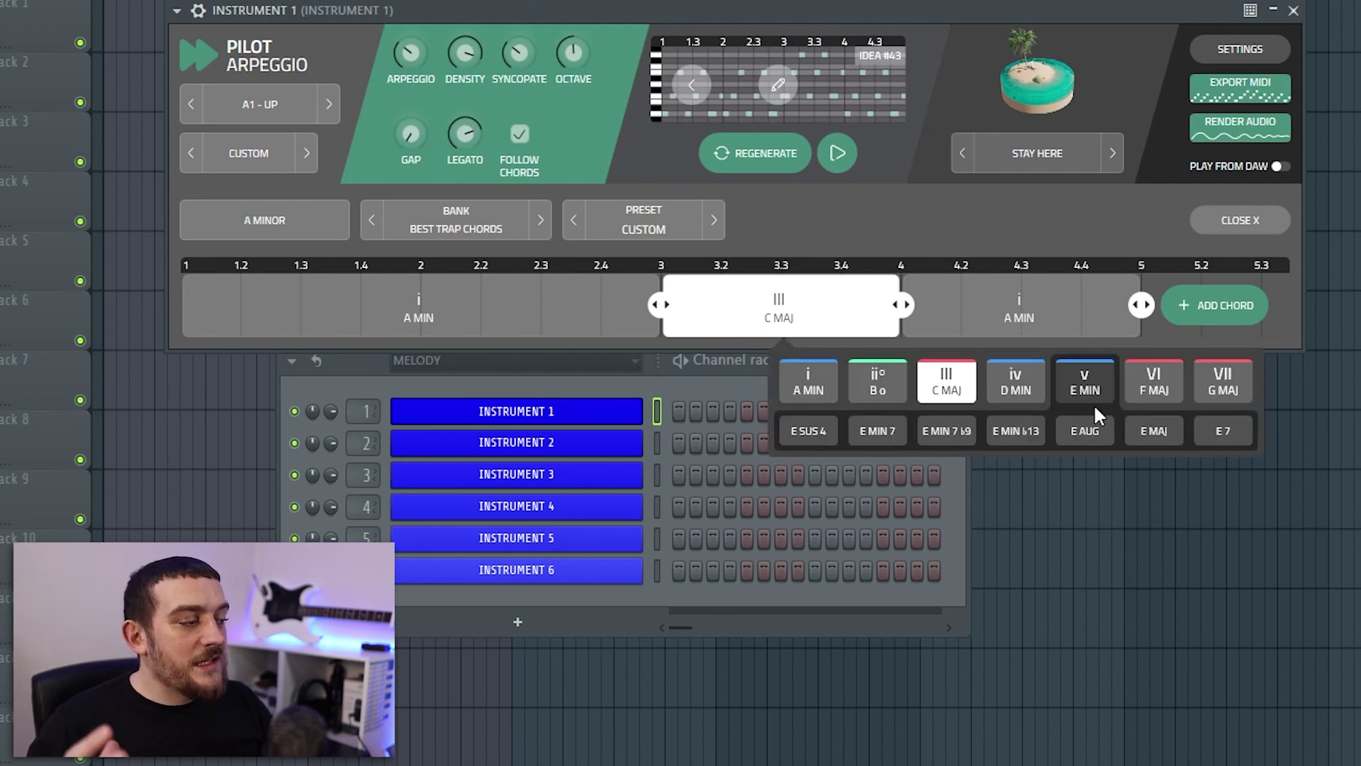
left_click(1144, 401)
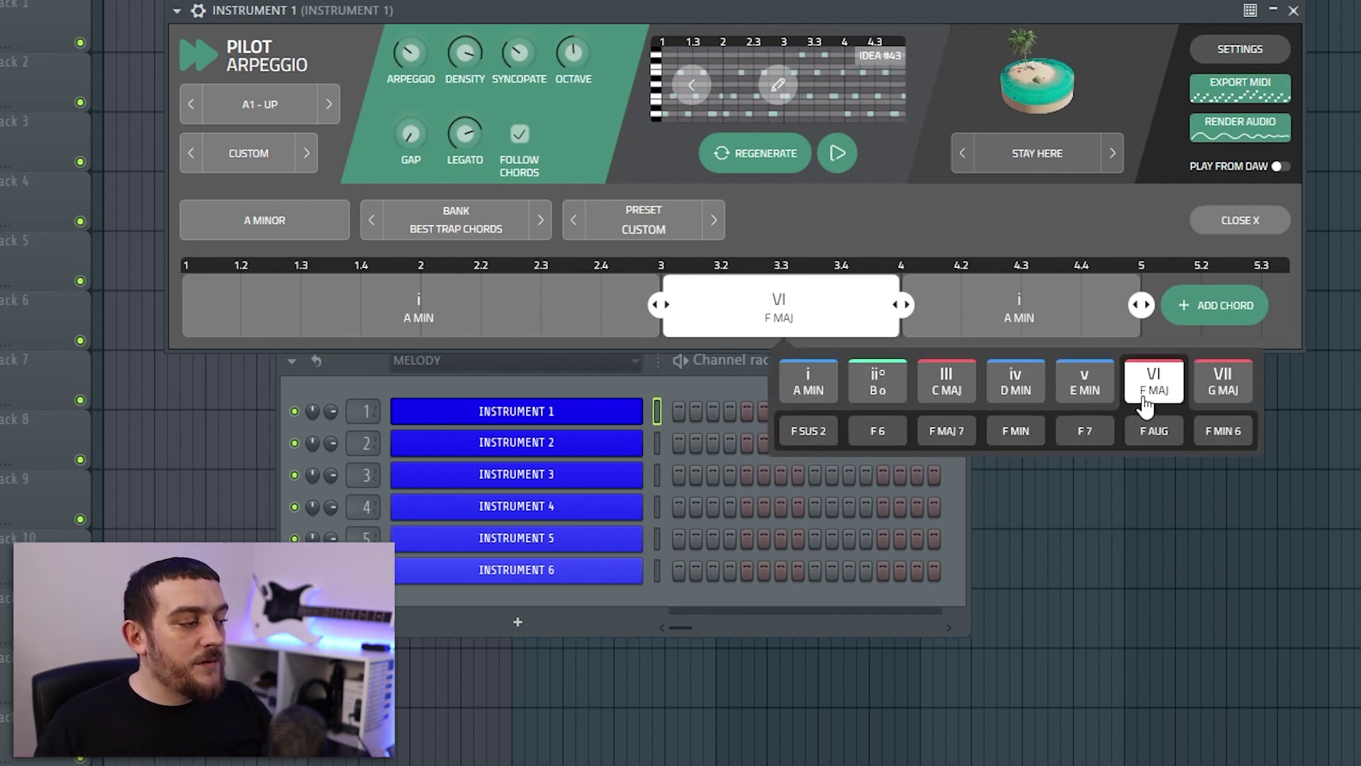
left_click(1028, 305)
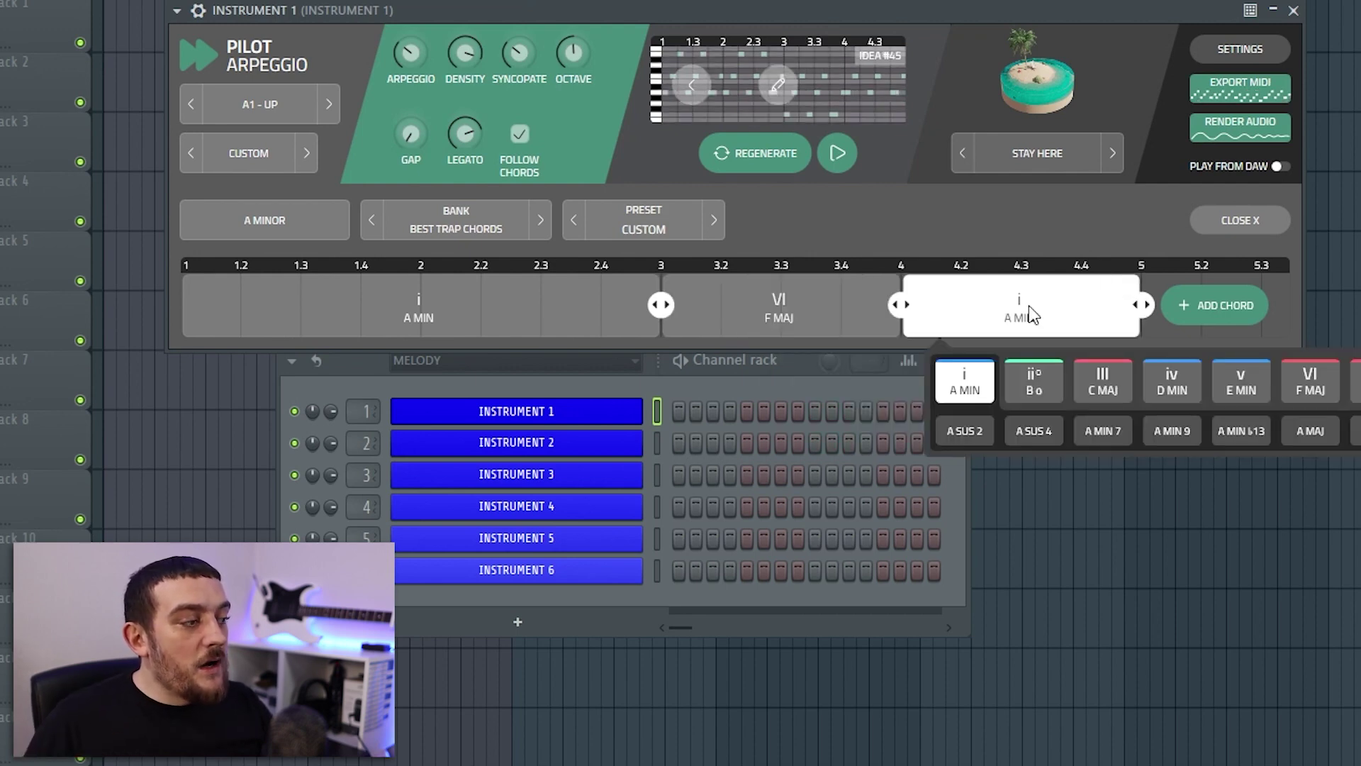
left_click(1245, 386)
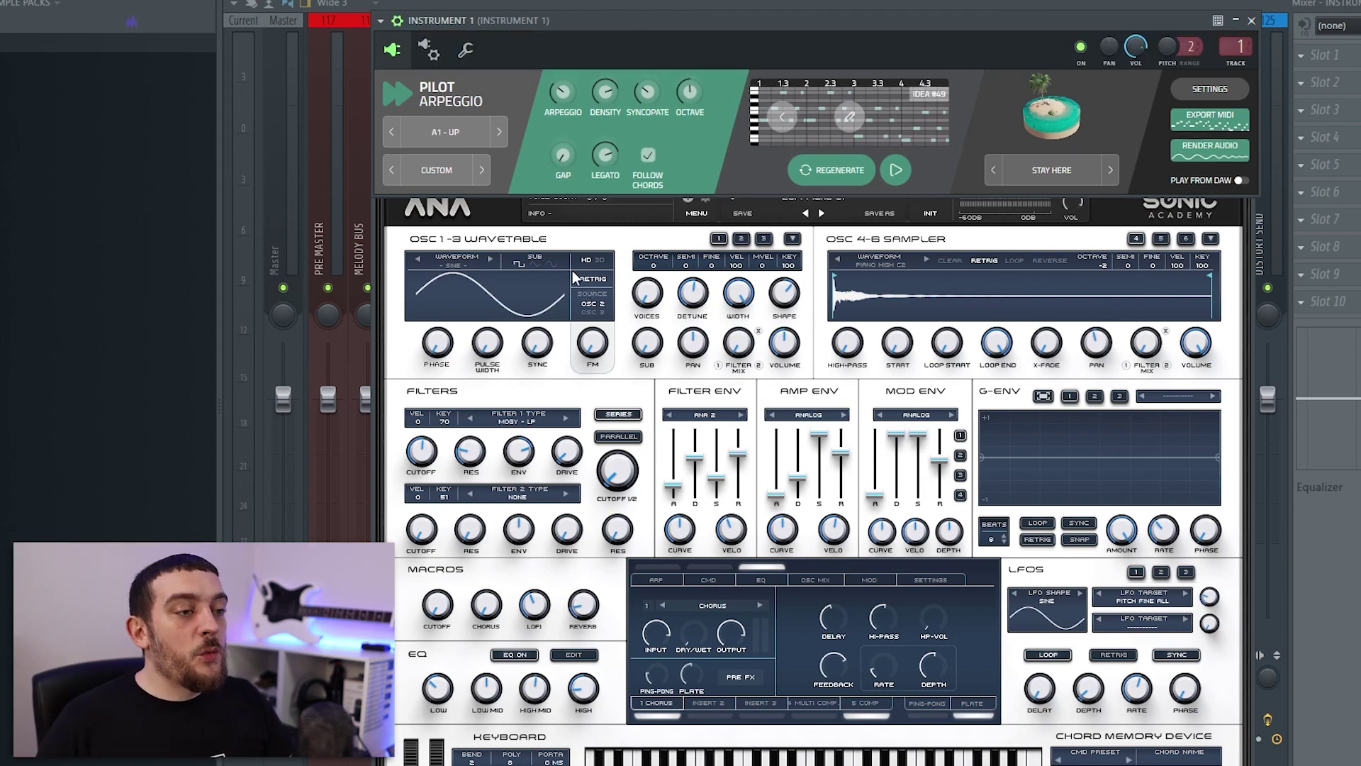
- Look over the plugin wrapper settings of Instrument 1 and Instrument 6, and open Instrument 6 from the channel rack
left_click(430, 52)
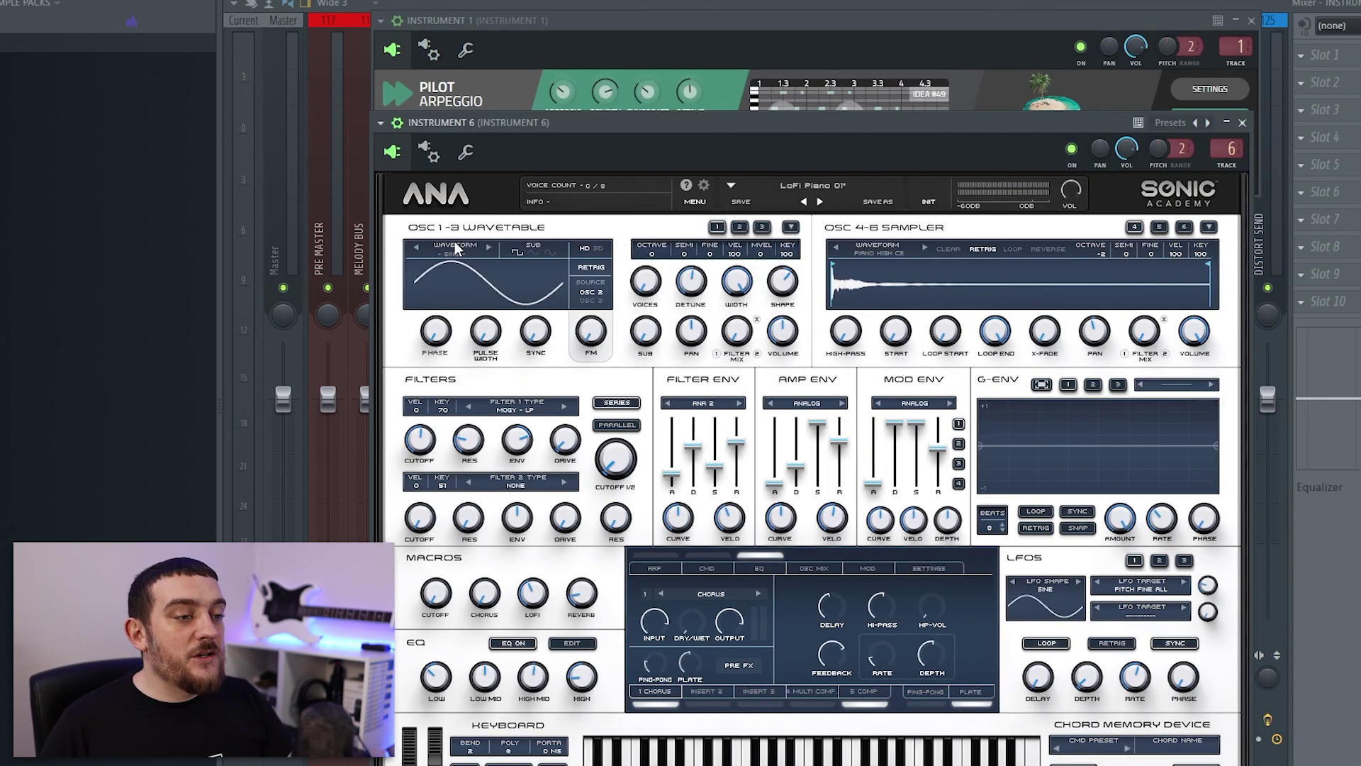
left_click(433, 154)
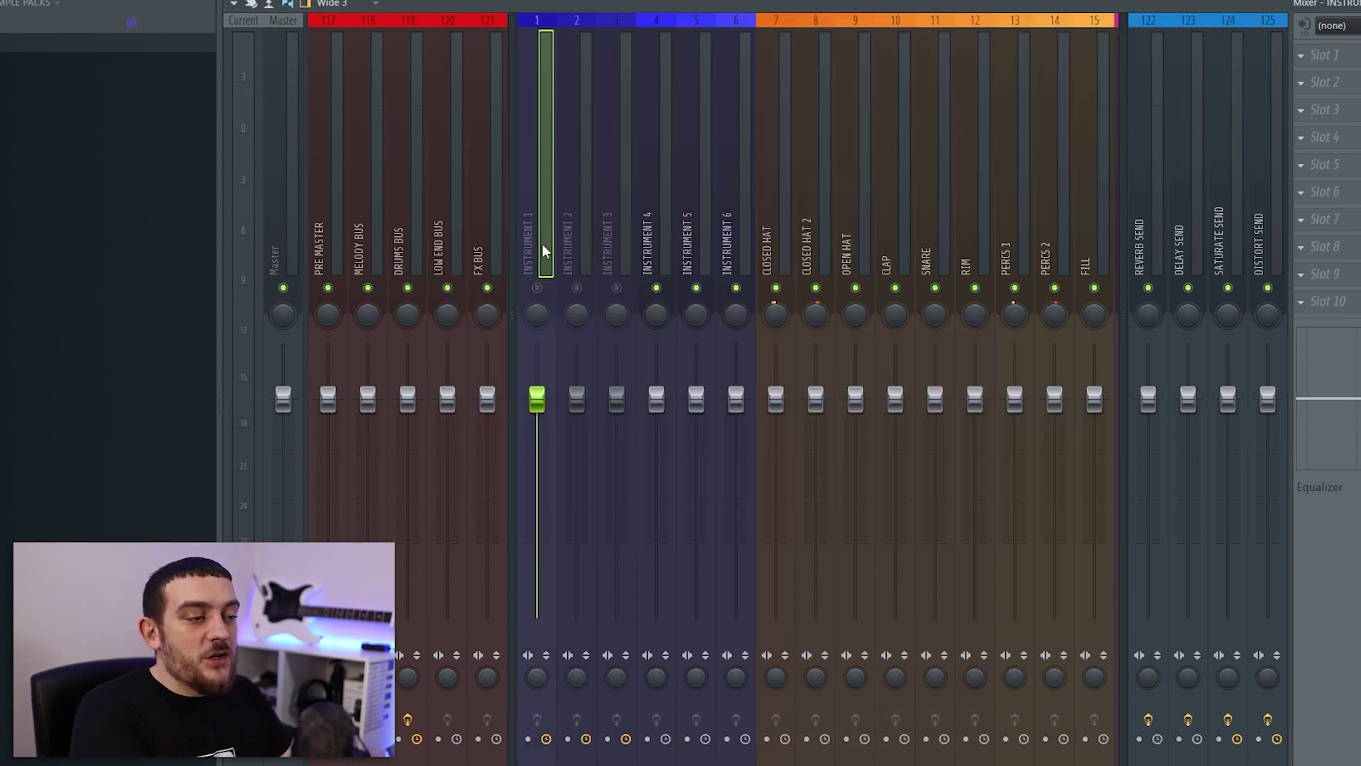
key("F6")
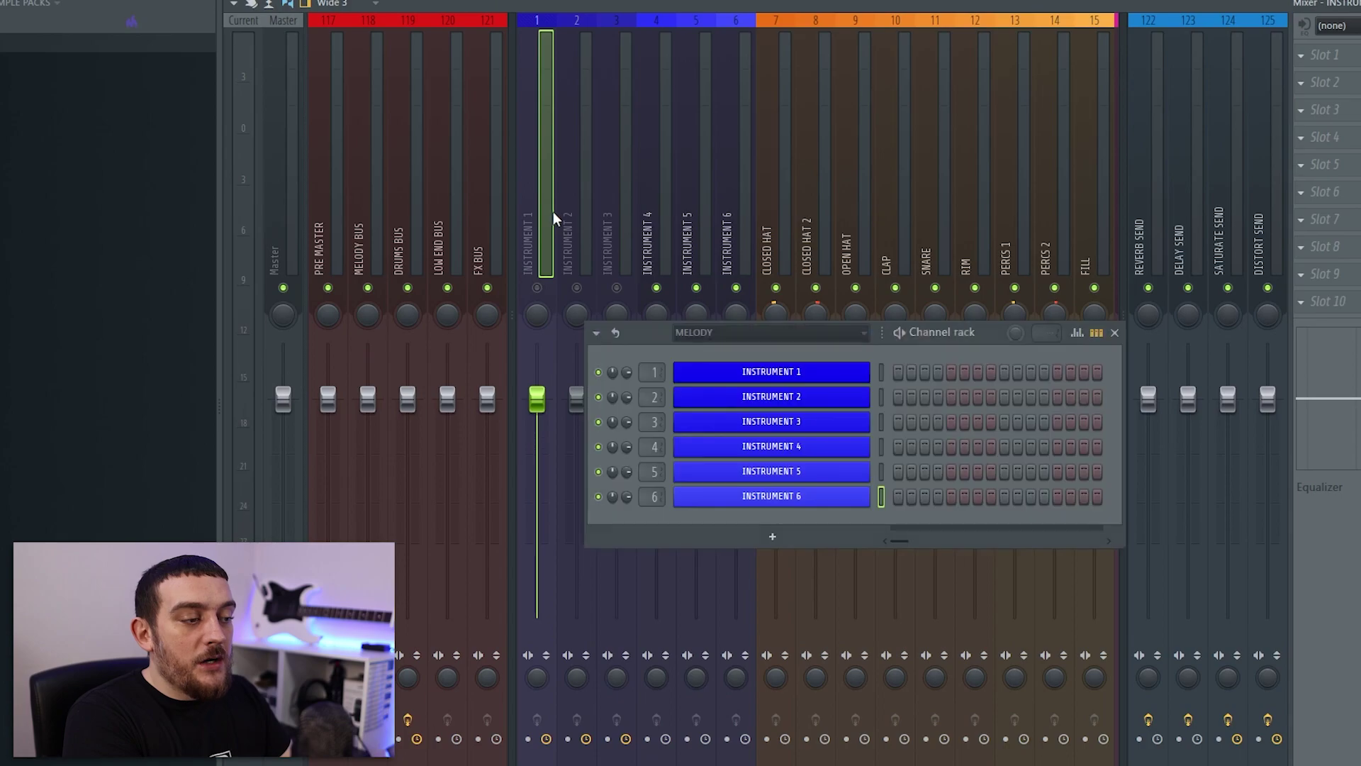
left_click(840, 496)
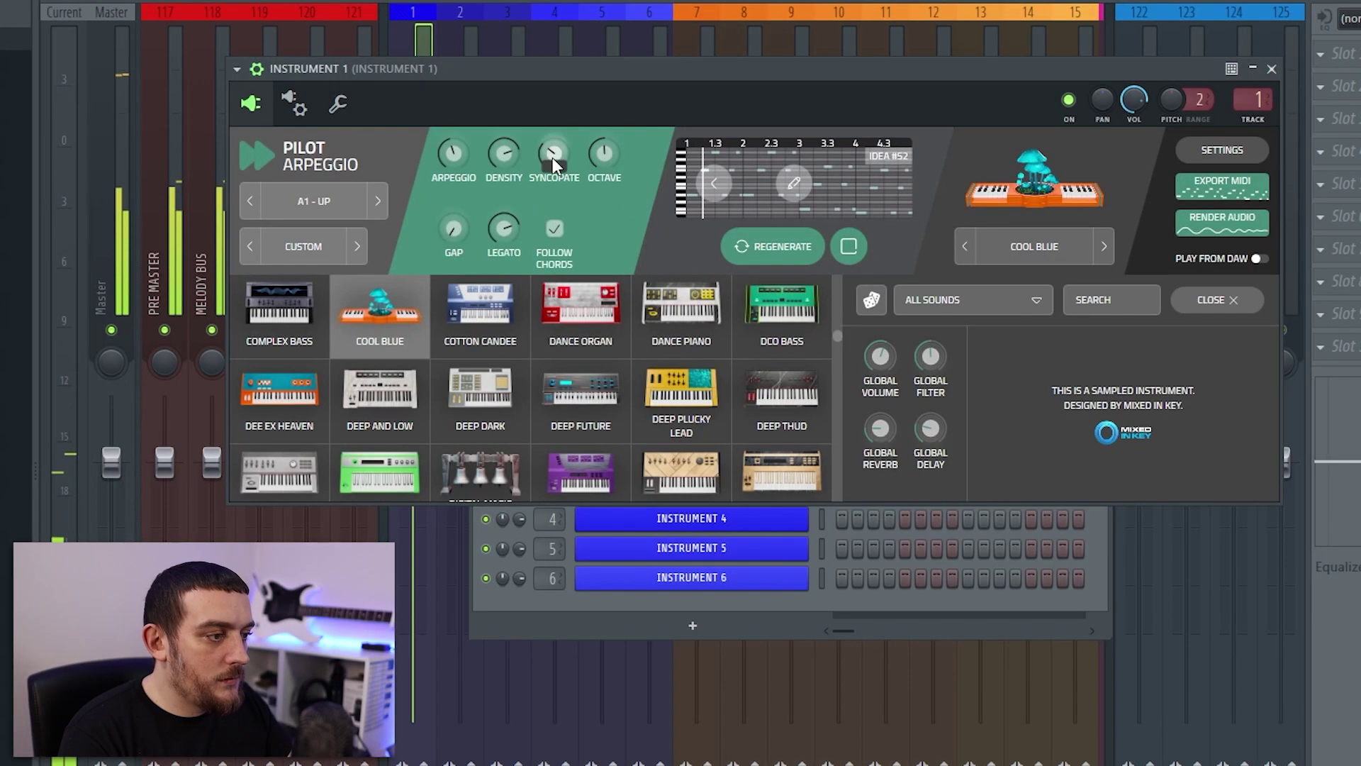
- Try different density settings for Instrument 1's A1 Up arpeggio, including 7, and raise the density above that
left_click_drag(504, 152, 625, 130)
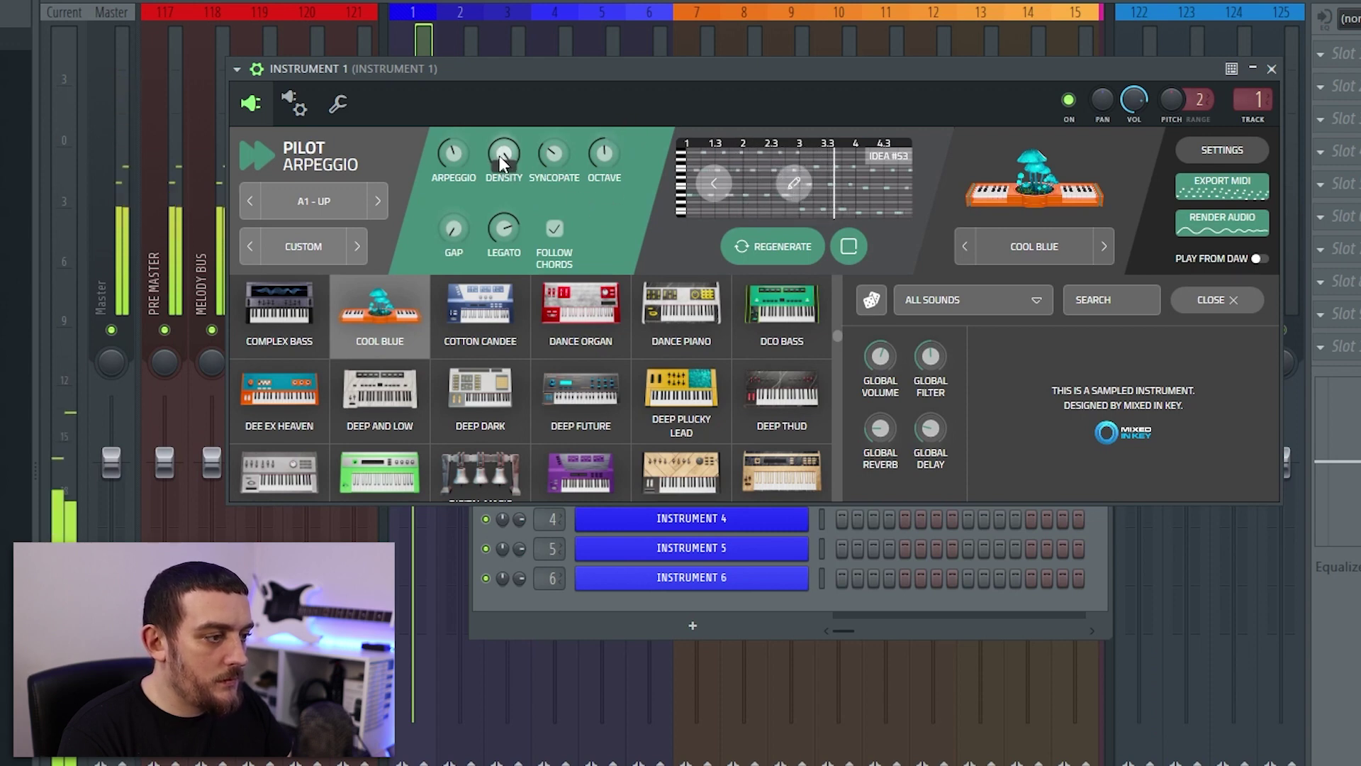
left_click_drag(499, 156, 492, 171)
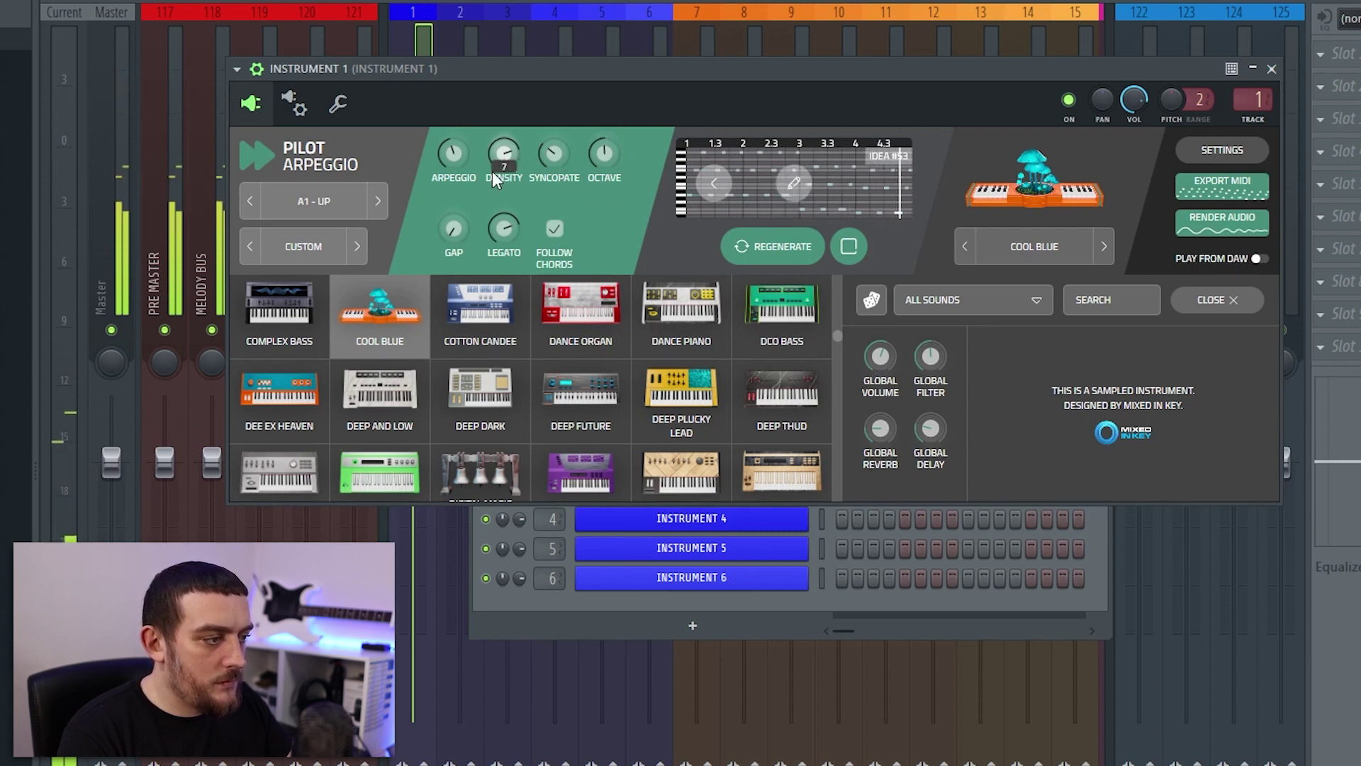
mouse_move(465, 169)
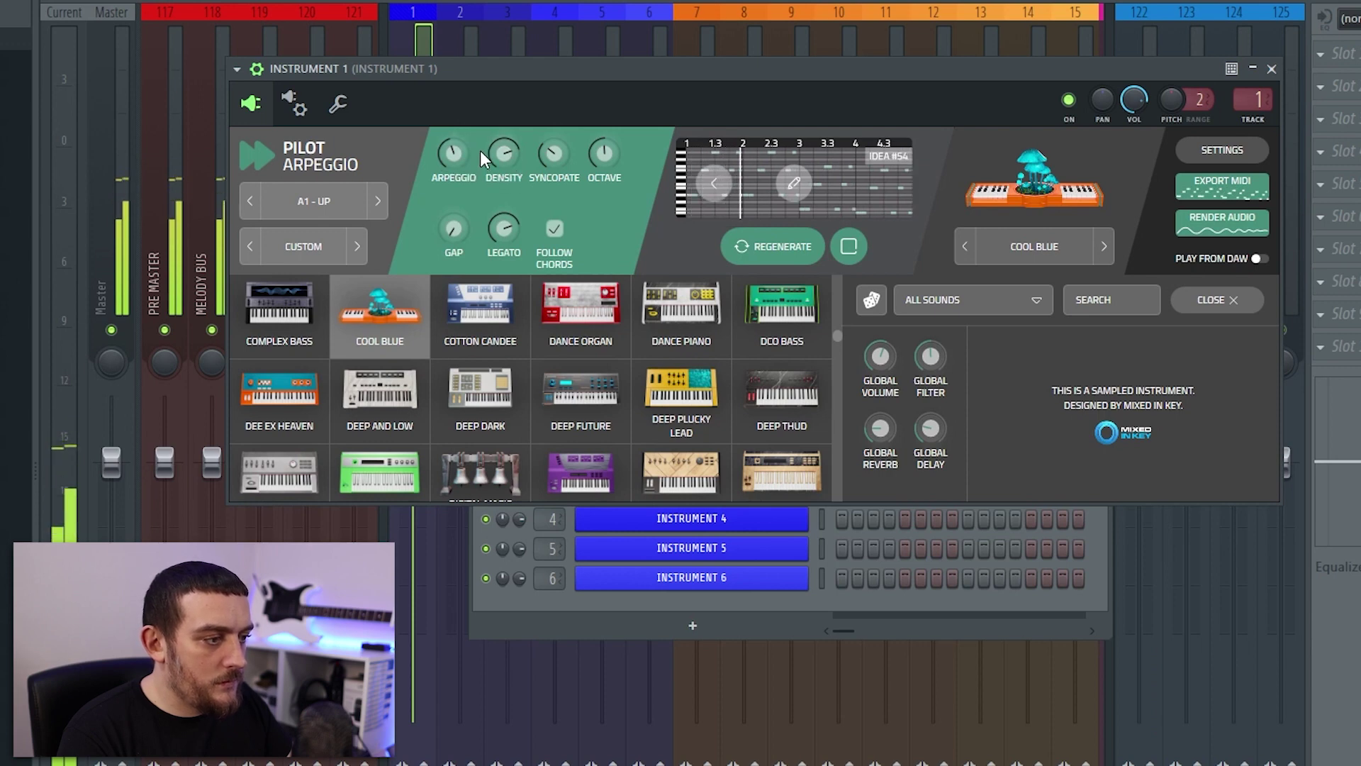
left_click_drag(505, 152, 504, 141)
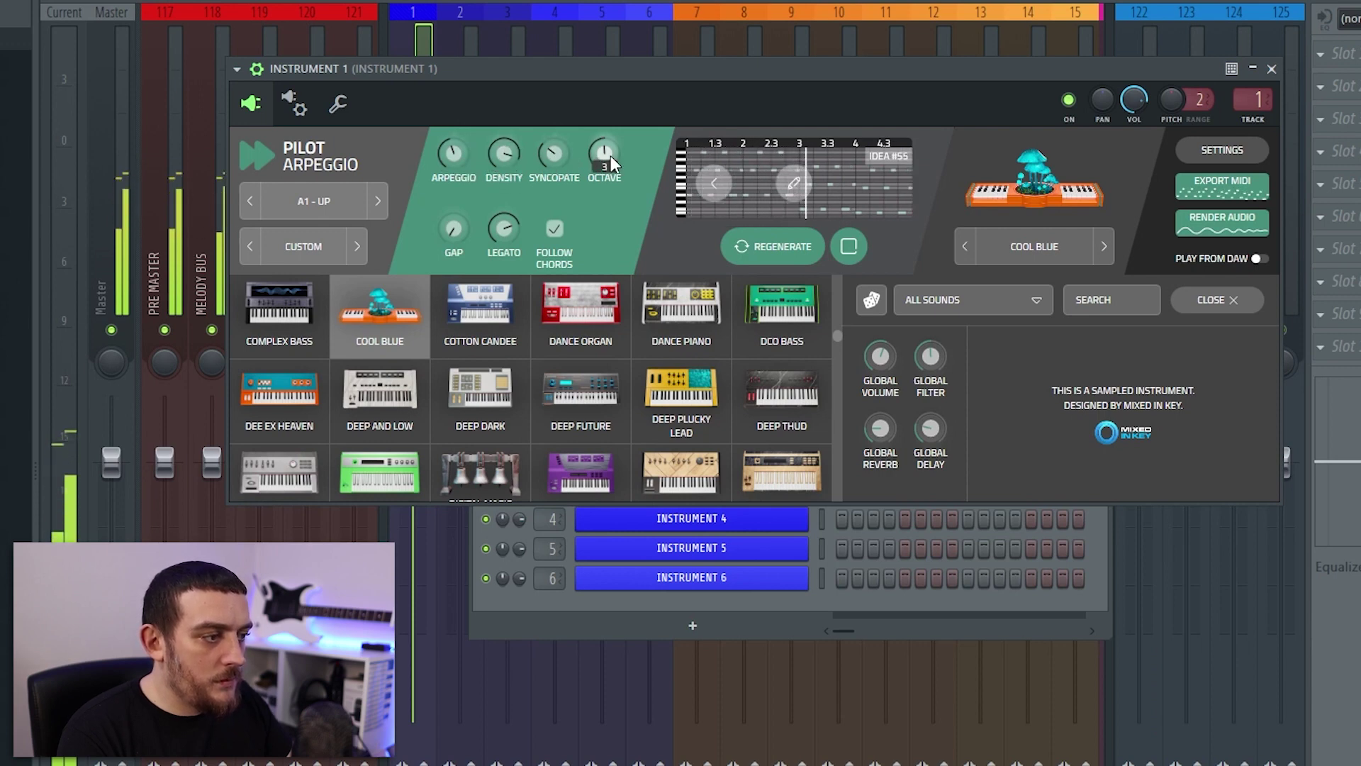
- Try a higher octave for the arpeggio and return the octave to 3
left_click_drag(610, 156, 598, 129)
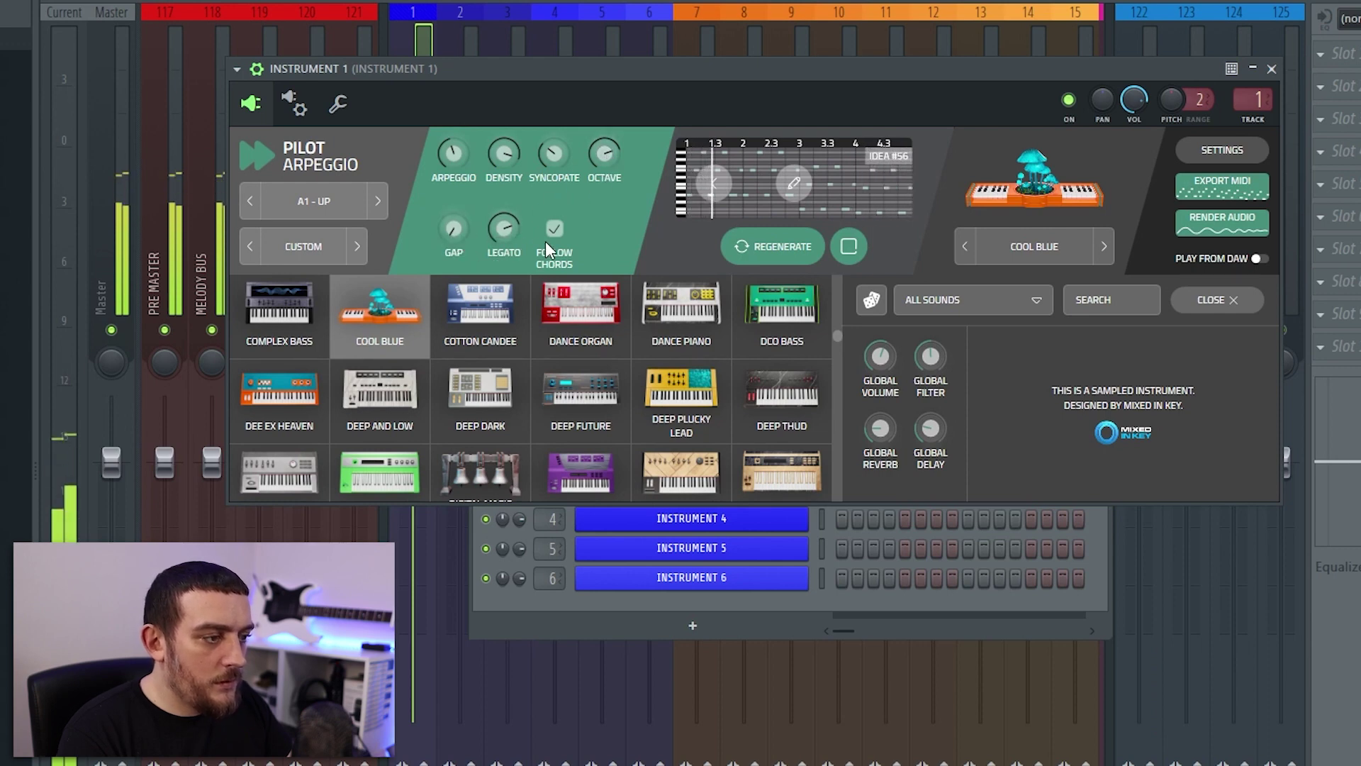
mouse_move(607, 152)
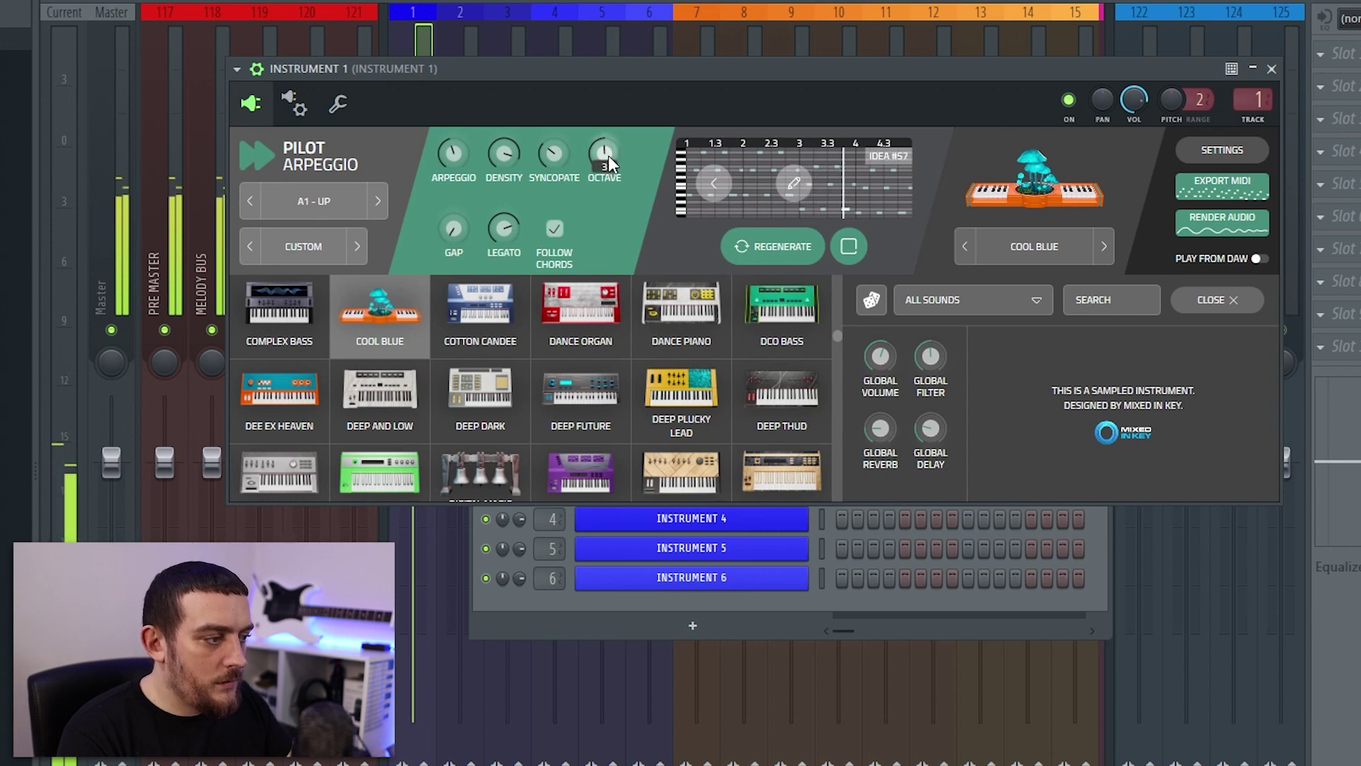
- Regenerate the arpeggio idea, and in Instrument 1's HalfTime set Smooth to Swell 176ms and lower the mix
left_click(776, 249)
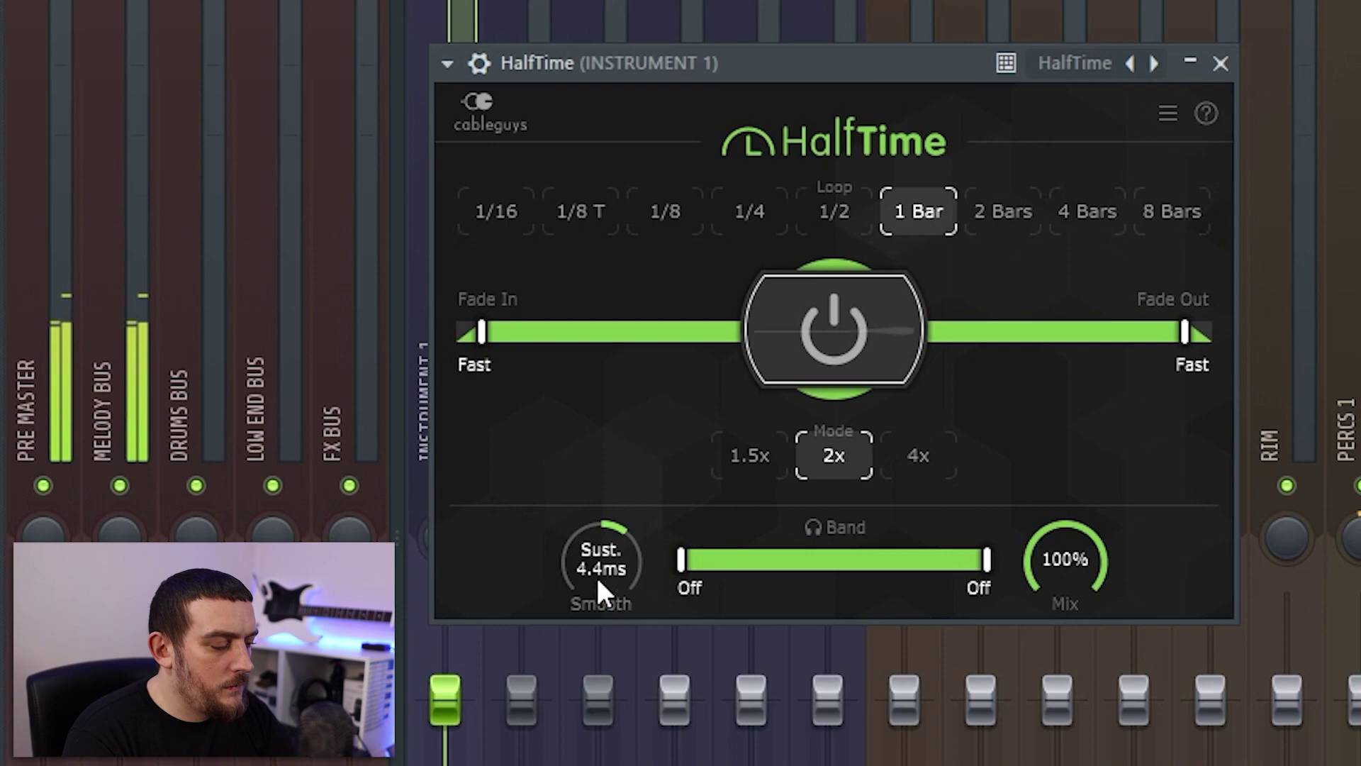
left_click_drag(598, 574, 598, 539)
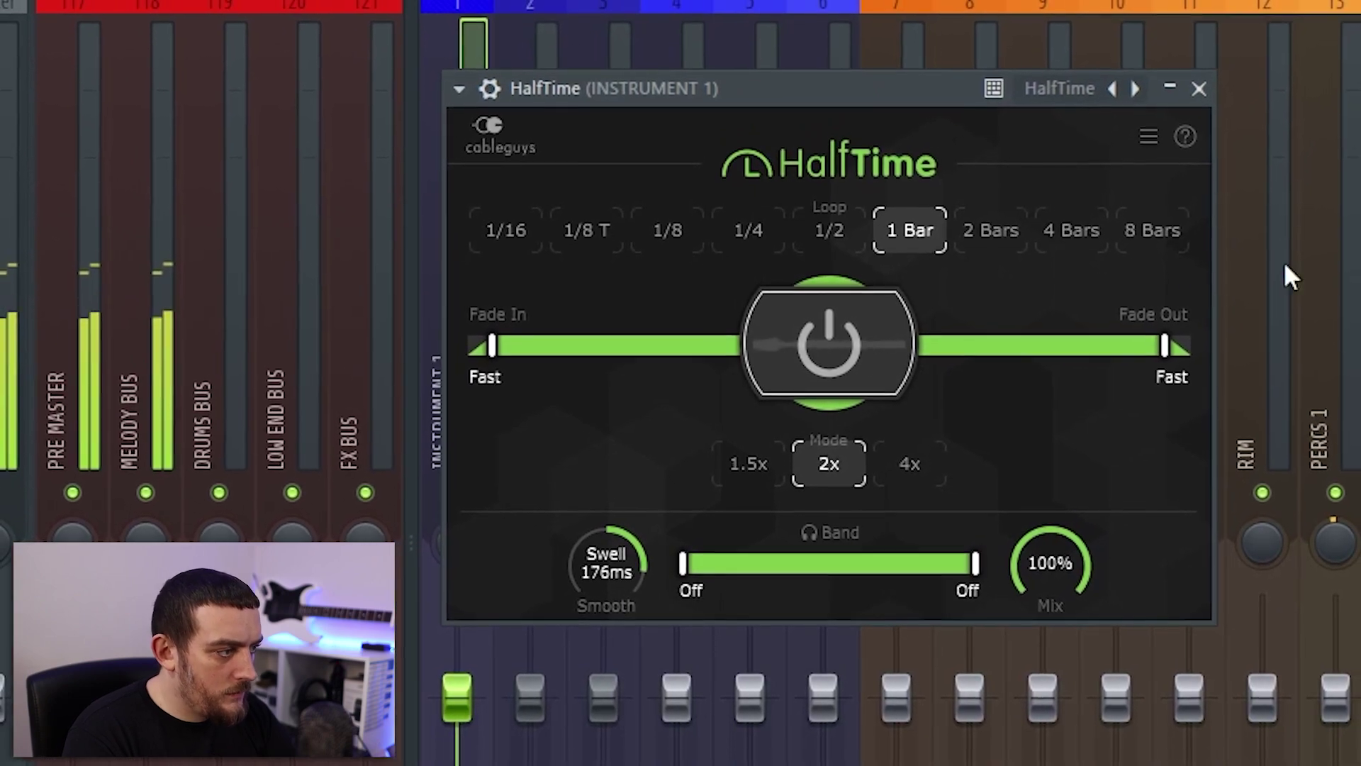
left_click_drag(862, 96, 1075, 102)
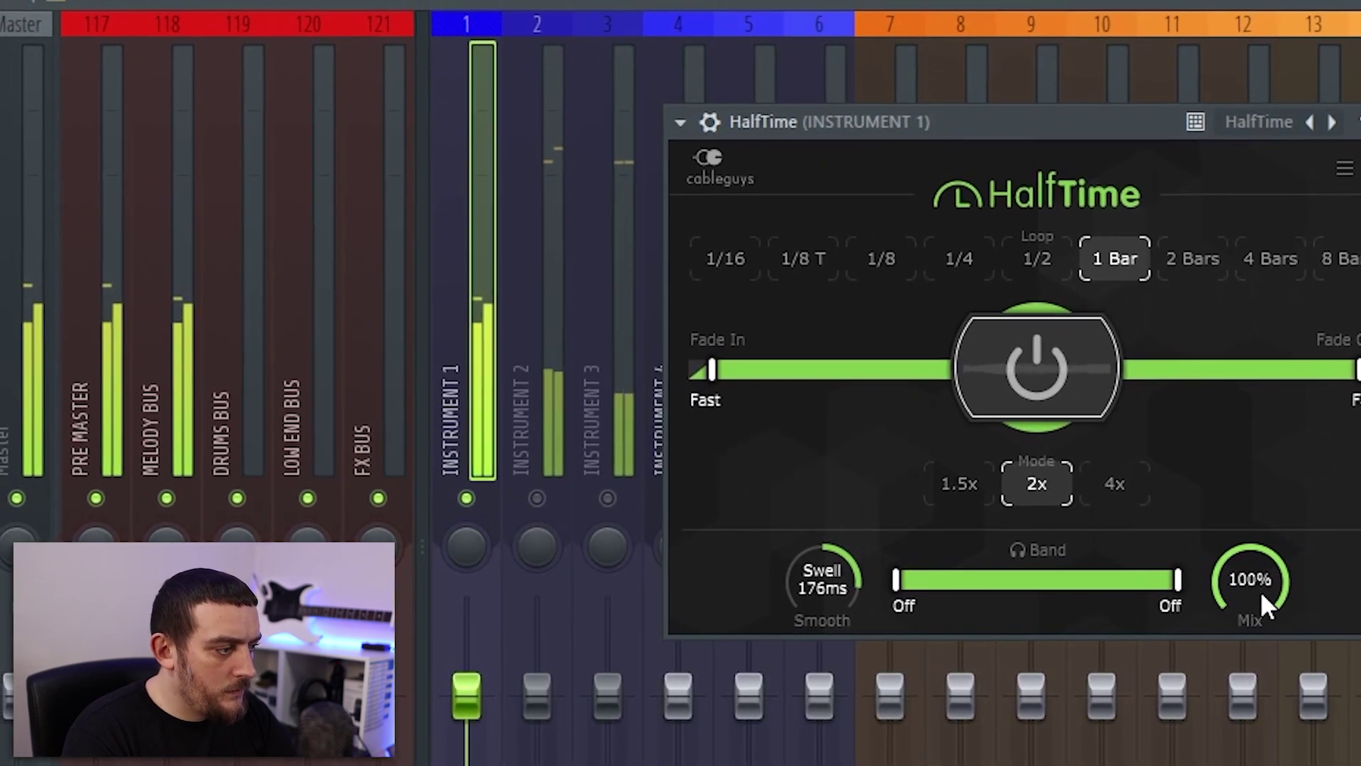
left_click_drag(1277, 597, 1227, 583)
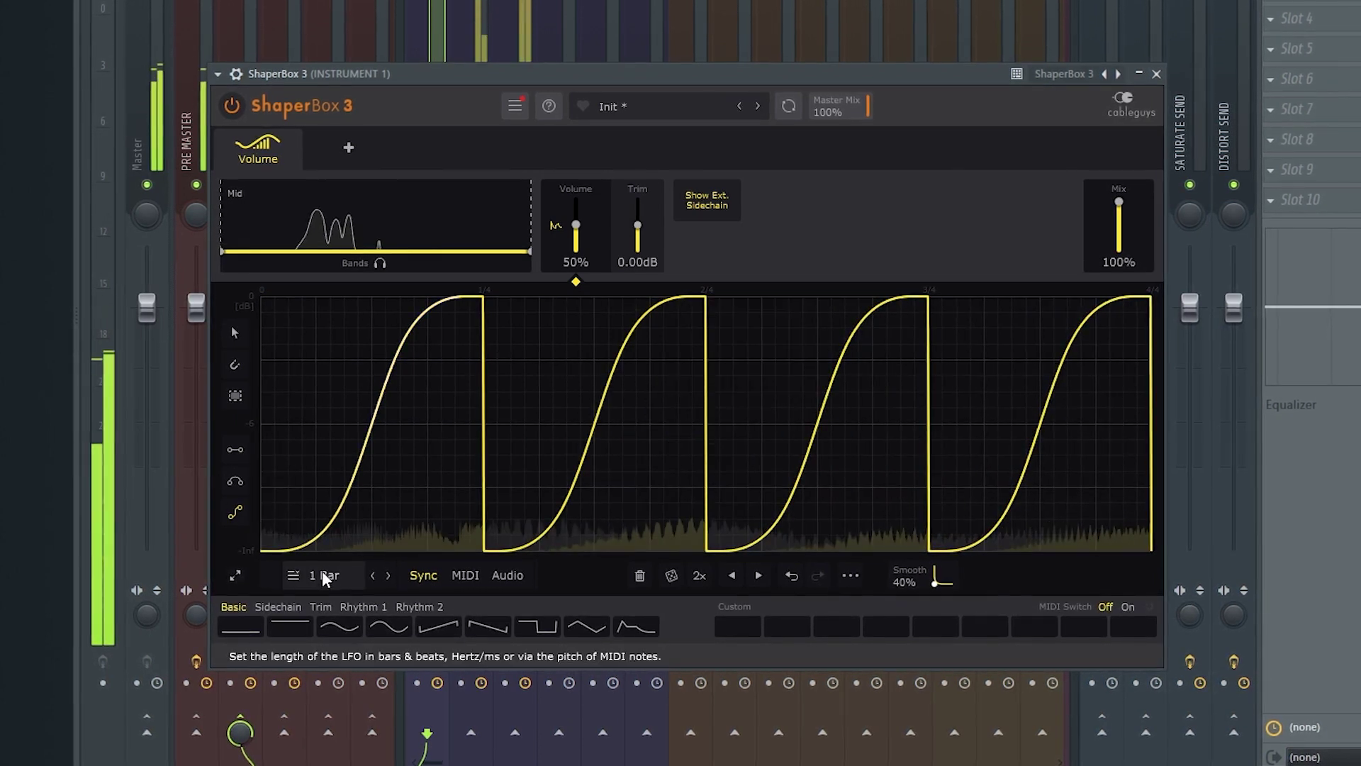
- Set Instrument 1's ShaperBox 3 Volume LFO length to 2 Bars and adjust its Smooth amount
left_click(373, 576)
left_click(387, 576)
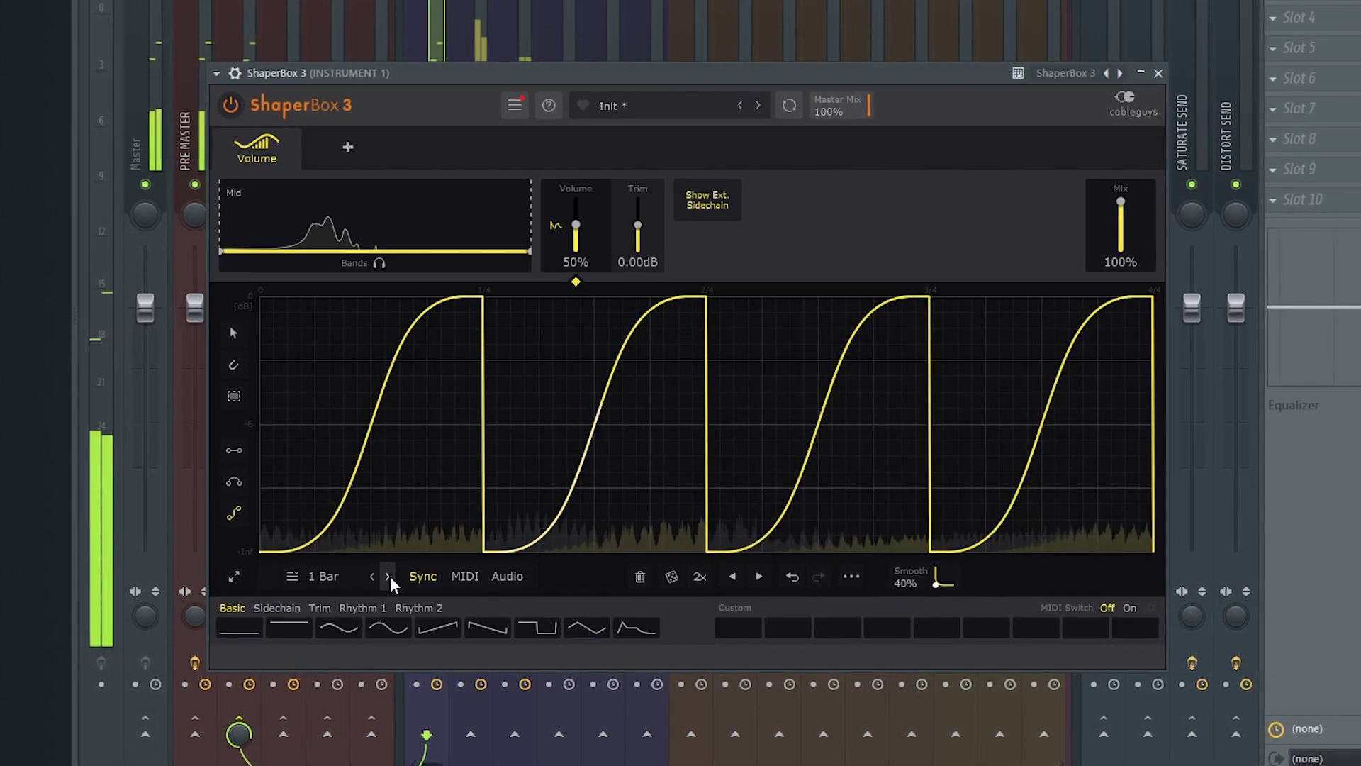
left_click(389, 576)
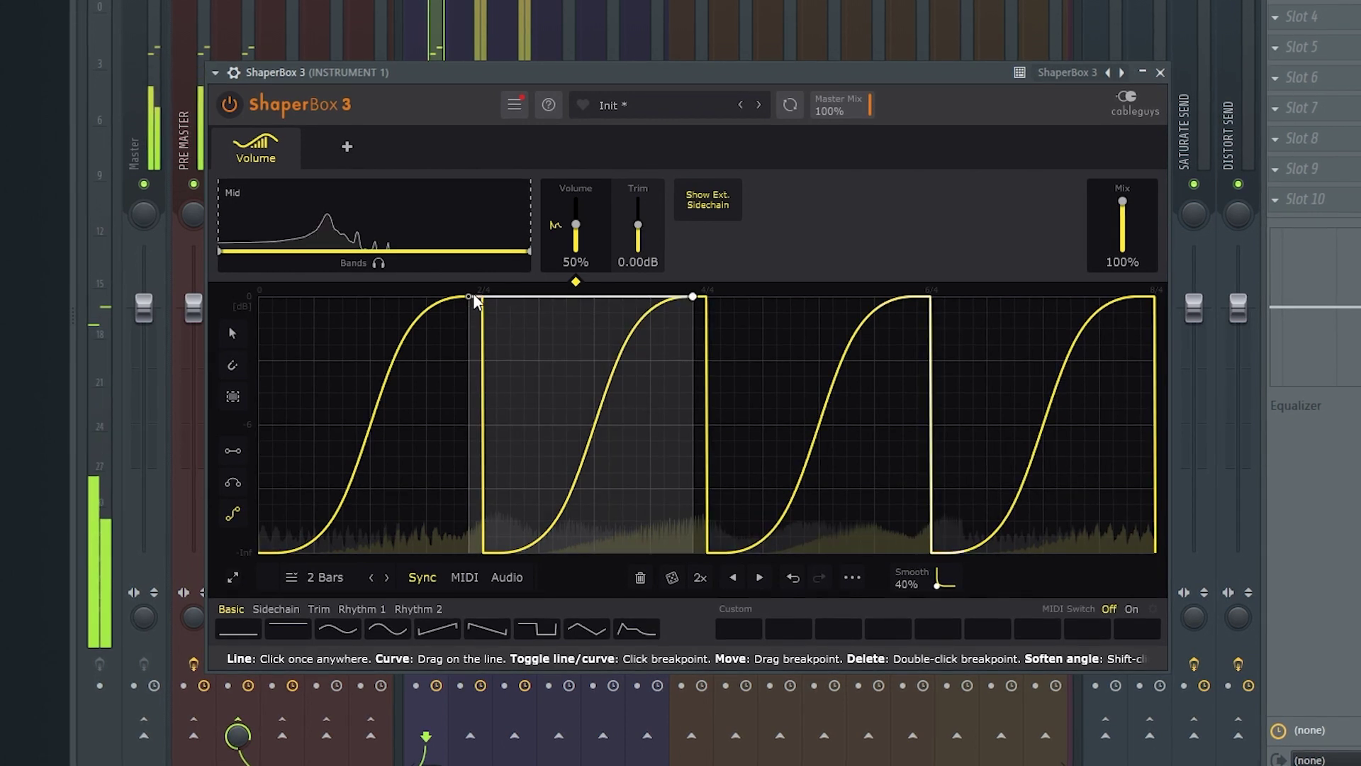
left_click_drag(937, 580, 938, 570)
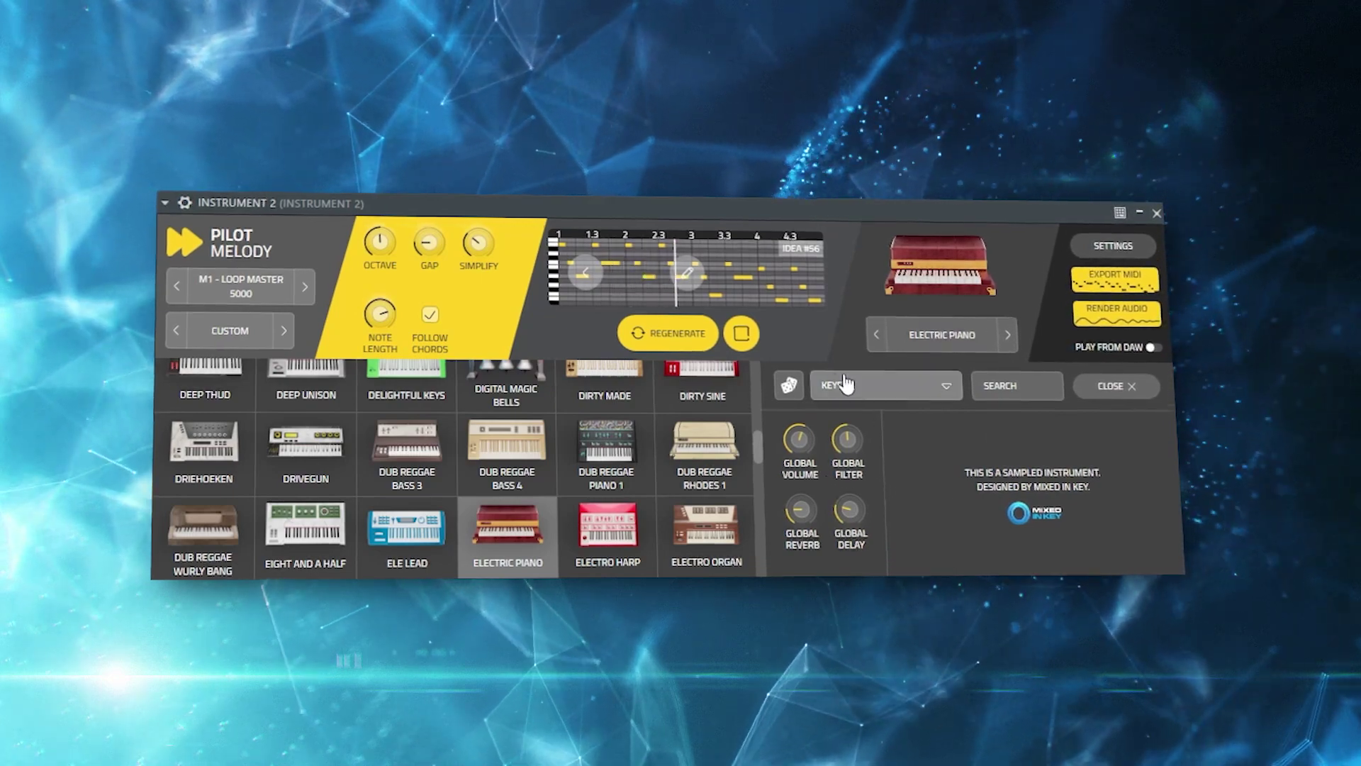
- Regenerate Instrument 2's M1 - Loop Master 5000 melody idea and render it as audio
left_click(696, 351)
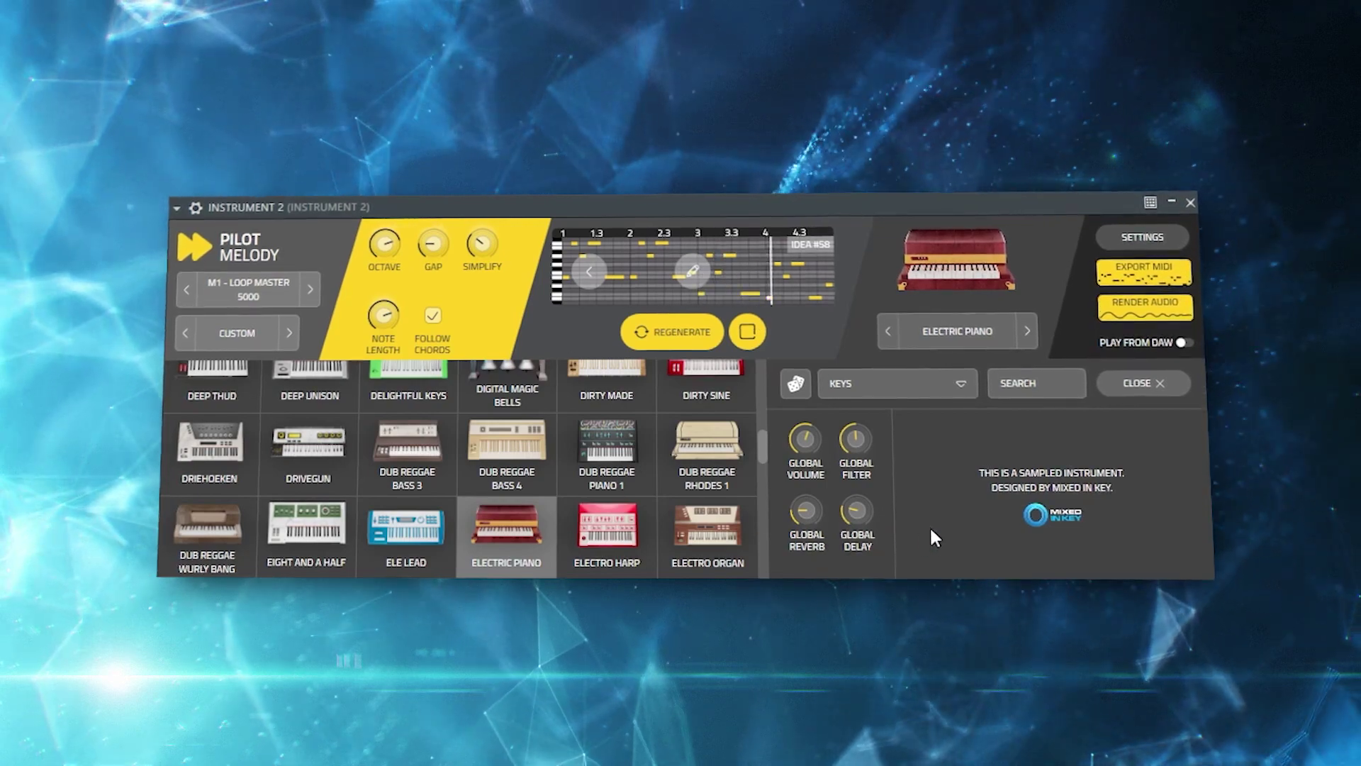
left_click(1145, 307)
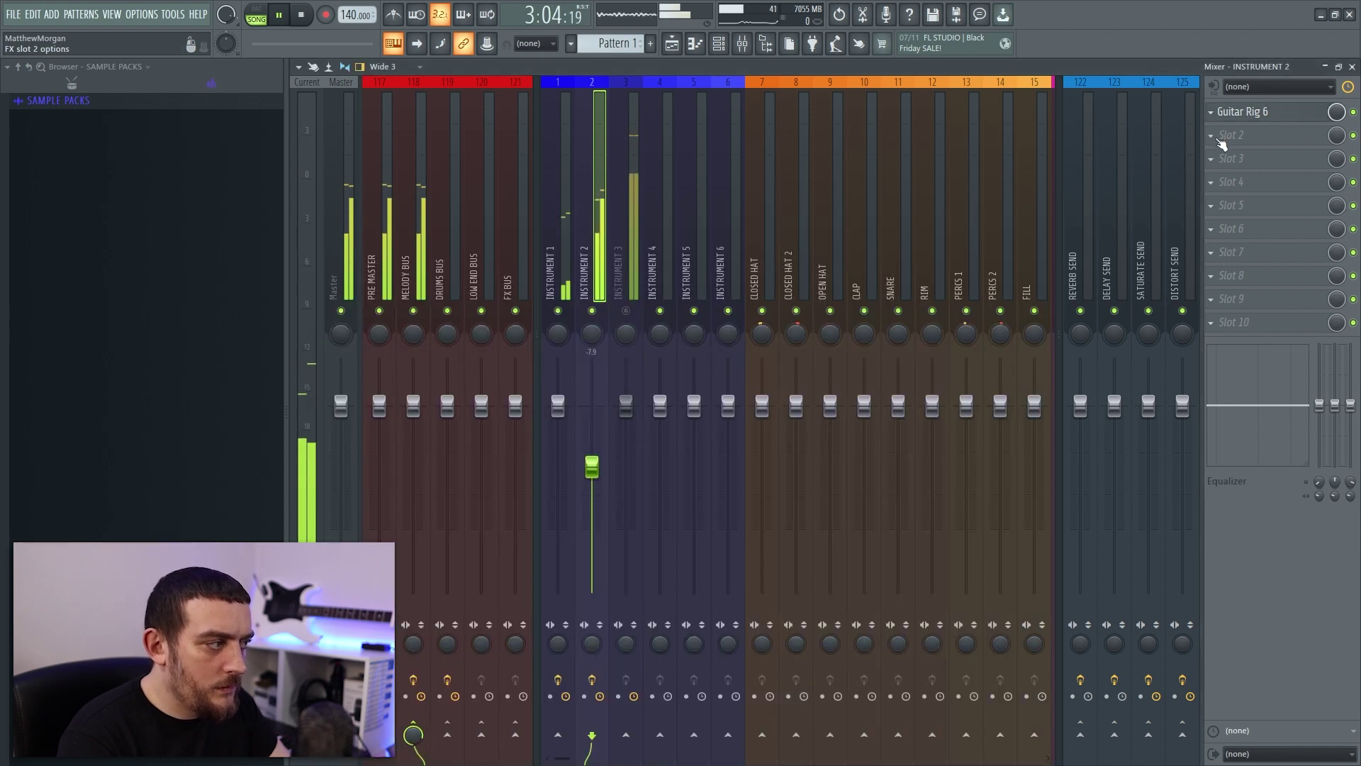
- Search the effect plugins for "shaper" and load ShaperBox 3 into slot 2 of the Instrument 2 mixer track
left_click(1218, 136)
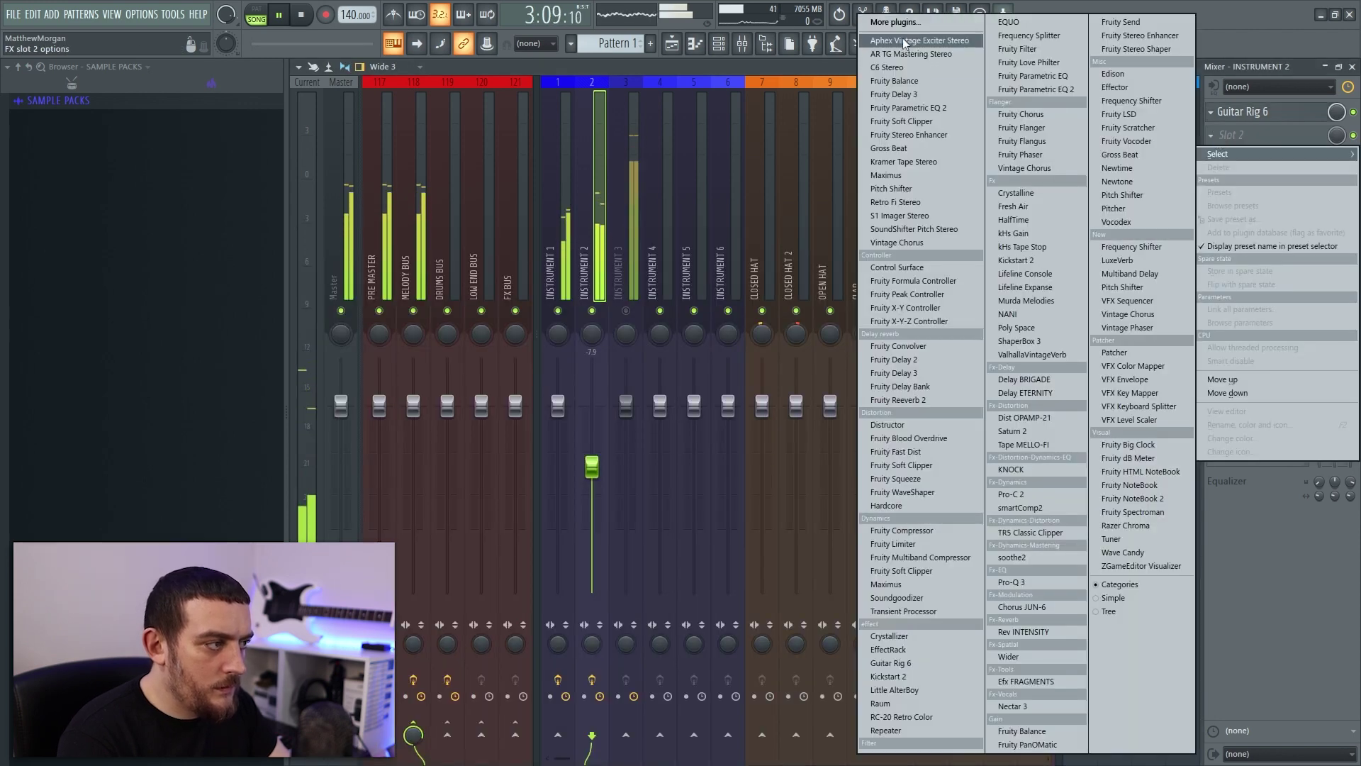
left_click(933, 24)
type("shaper")
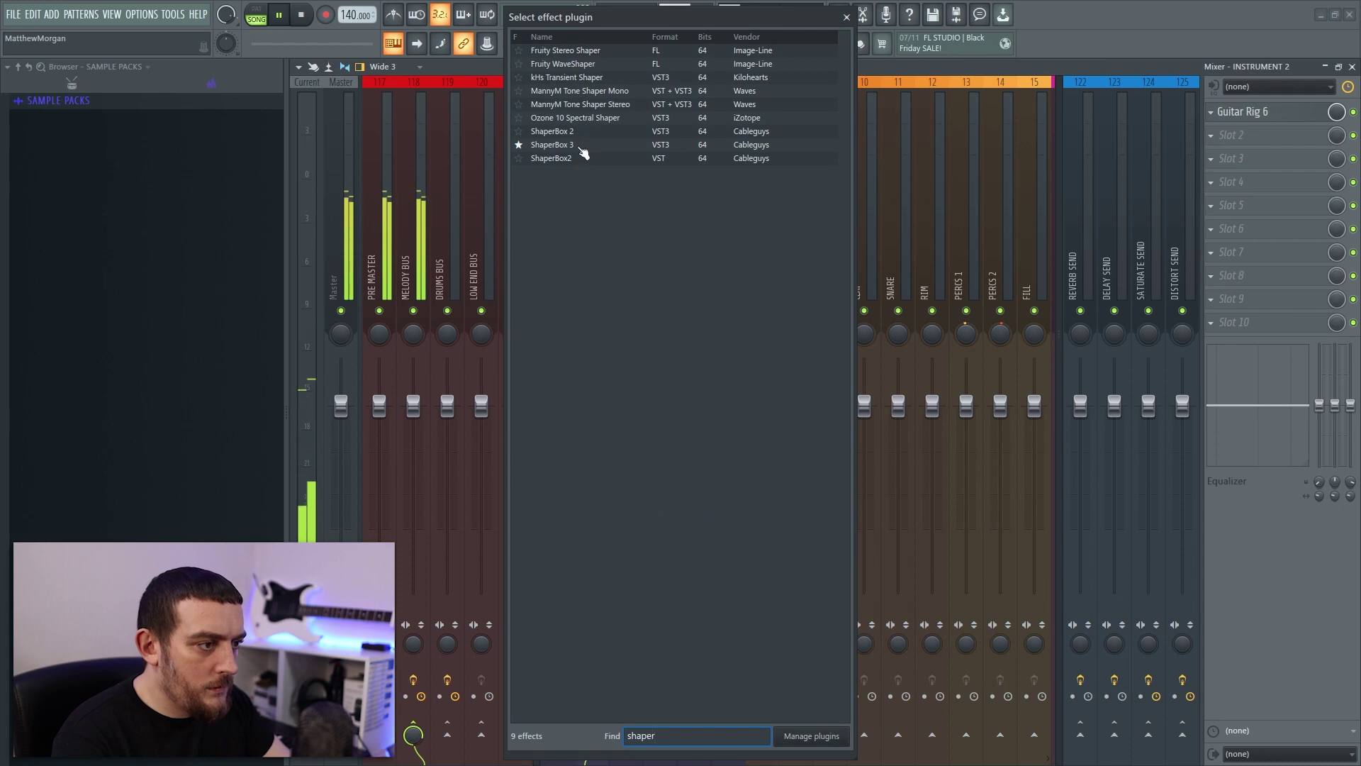
double_click(580, 146)
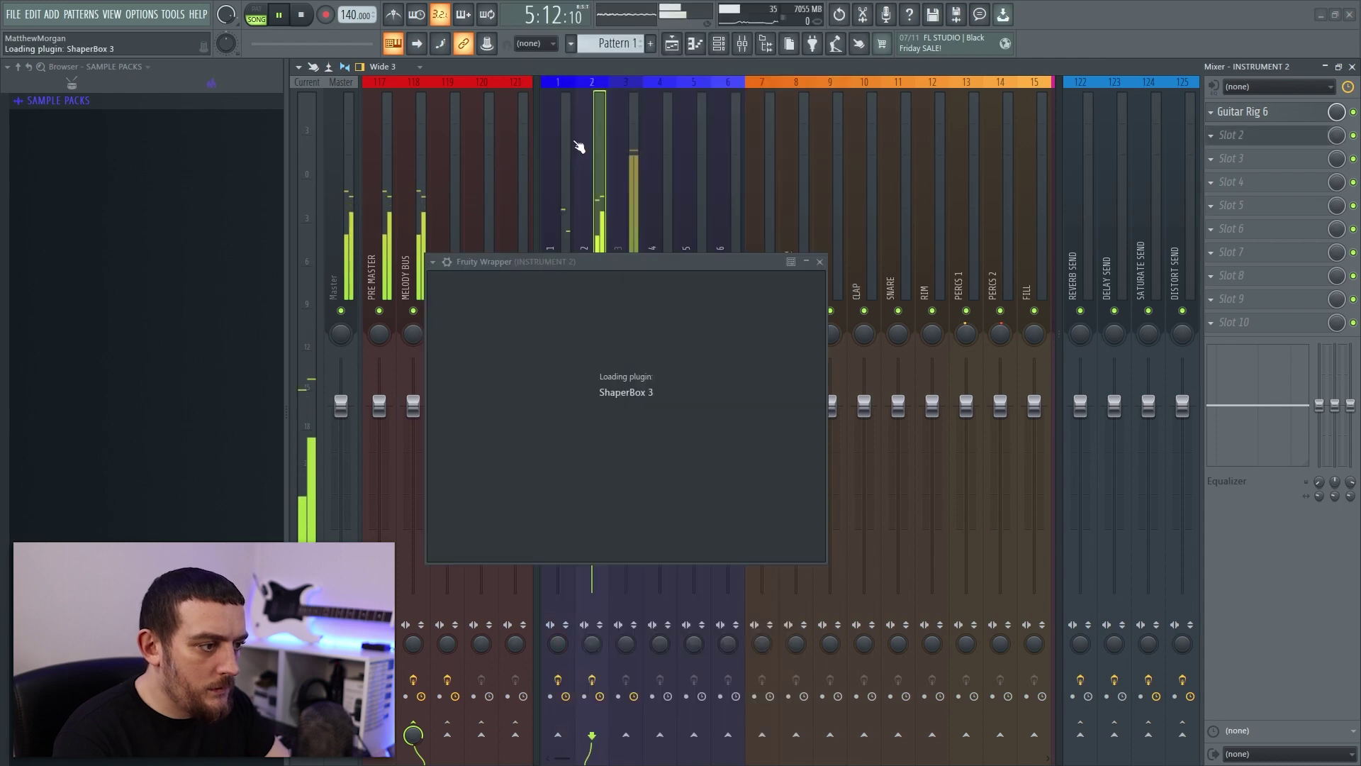
- Reshape the ShaperBox 3 filter curve so both rises end in sloped drops, and shorten the LFO length
left_click_drag(862, 544, 784, 545)
left_click_drag(1116, 376, 1089, 351)
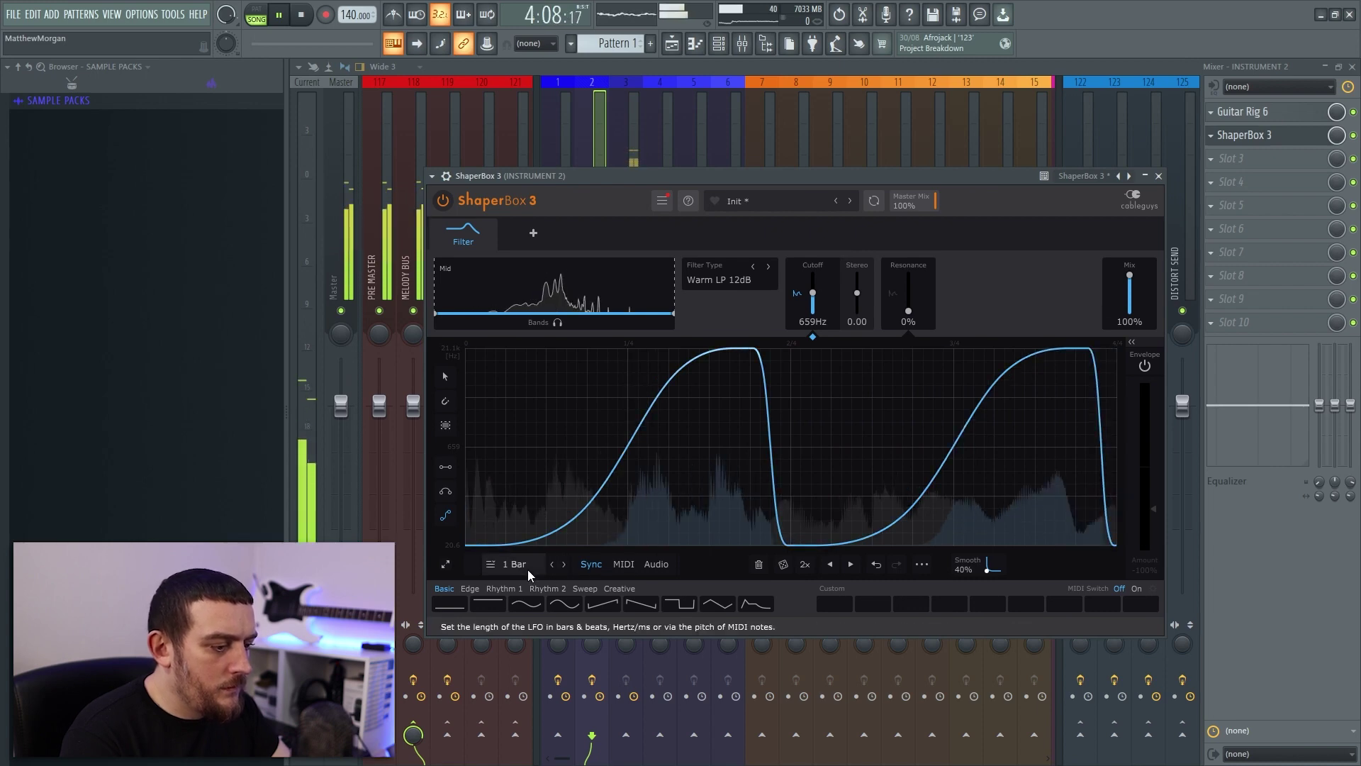
left_click(553, 565)
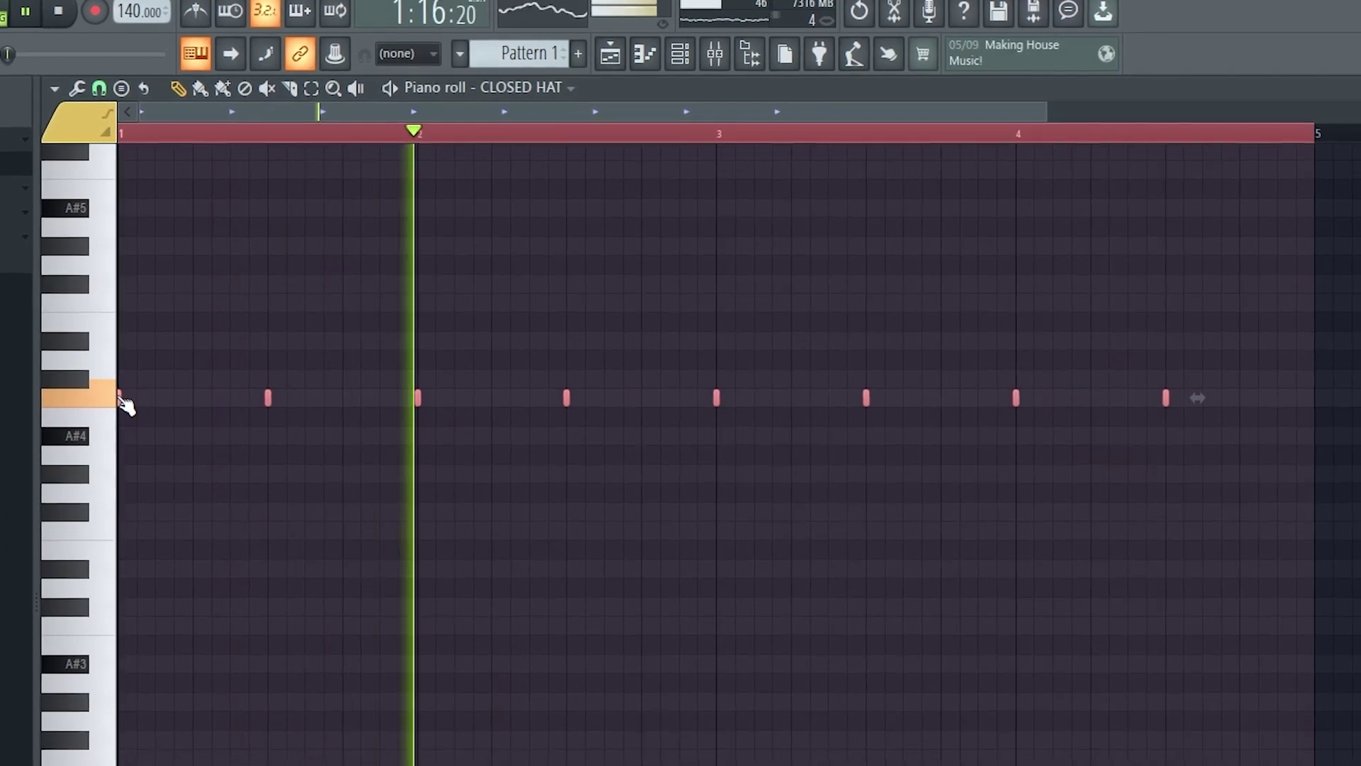
- Fill bars 1 to 4 of the Closed Hat with eight evenly spaced hits per bar and duplicate them into bars 5 to 8
left_click_drag(121, 399, 194, 405)
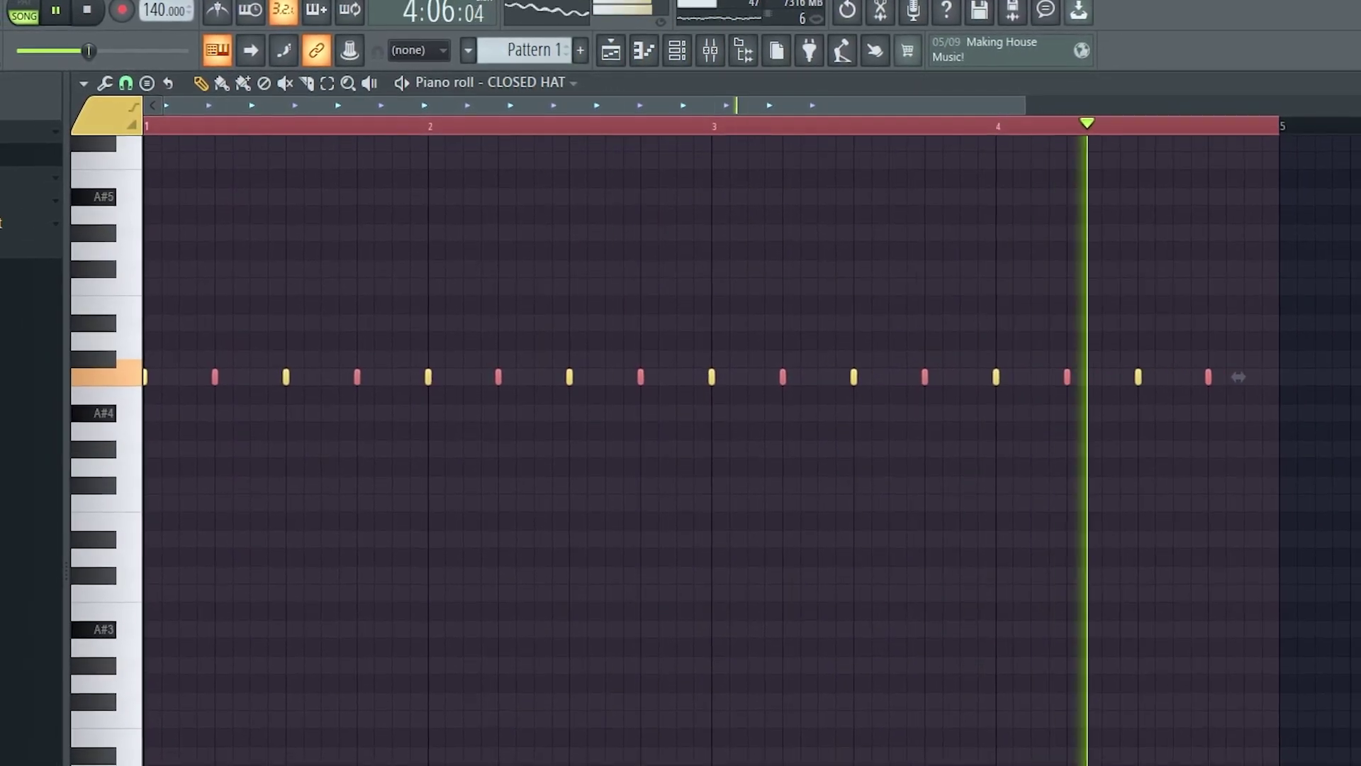
key("ctrl+a")
left_click_drag(350, 370, 312, 391)
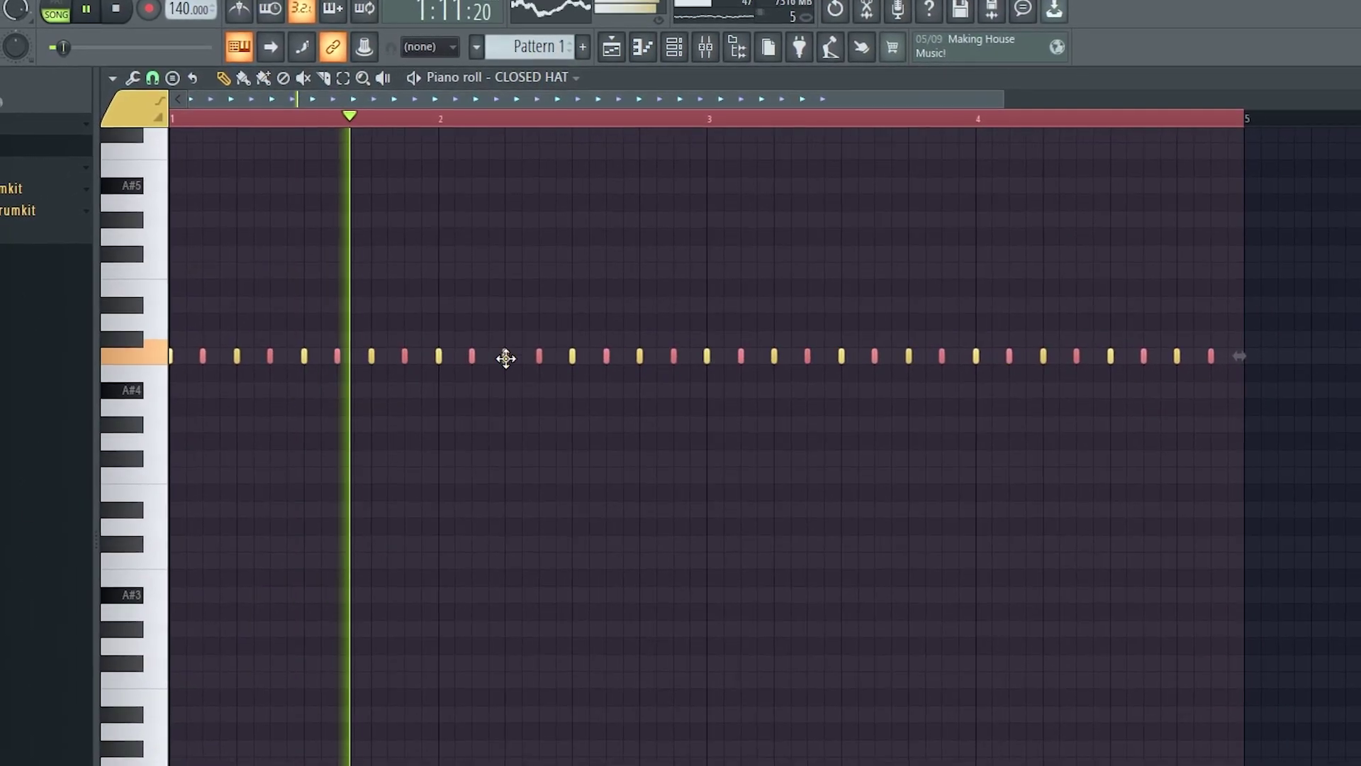
key("ctrl+a")
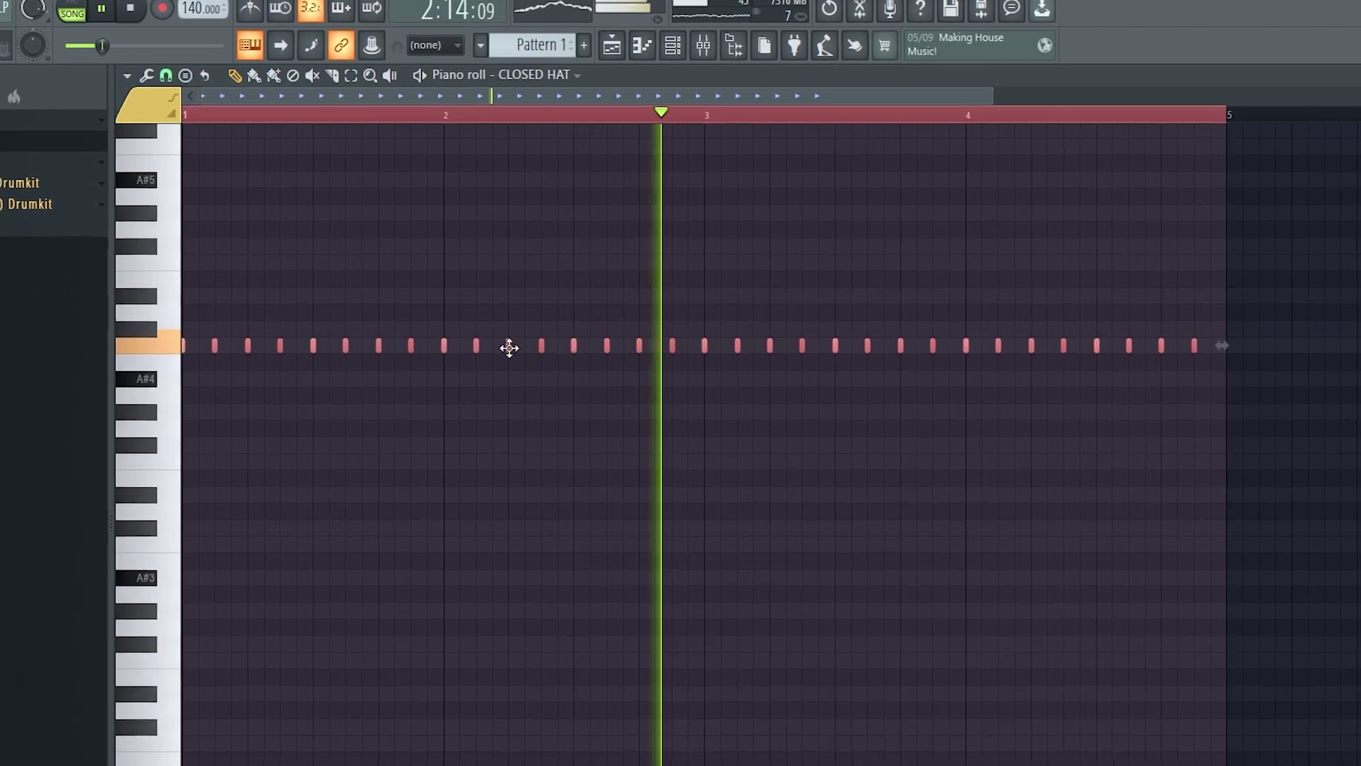
key("ctrl+b")
scroll(495, 264, "down", 4)
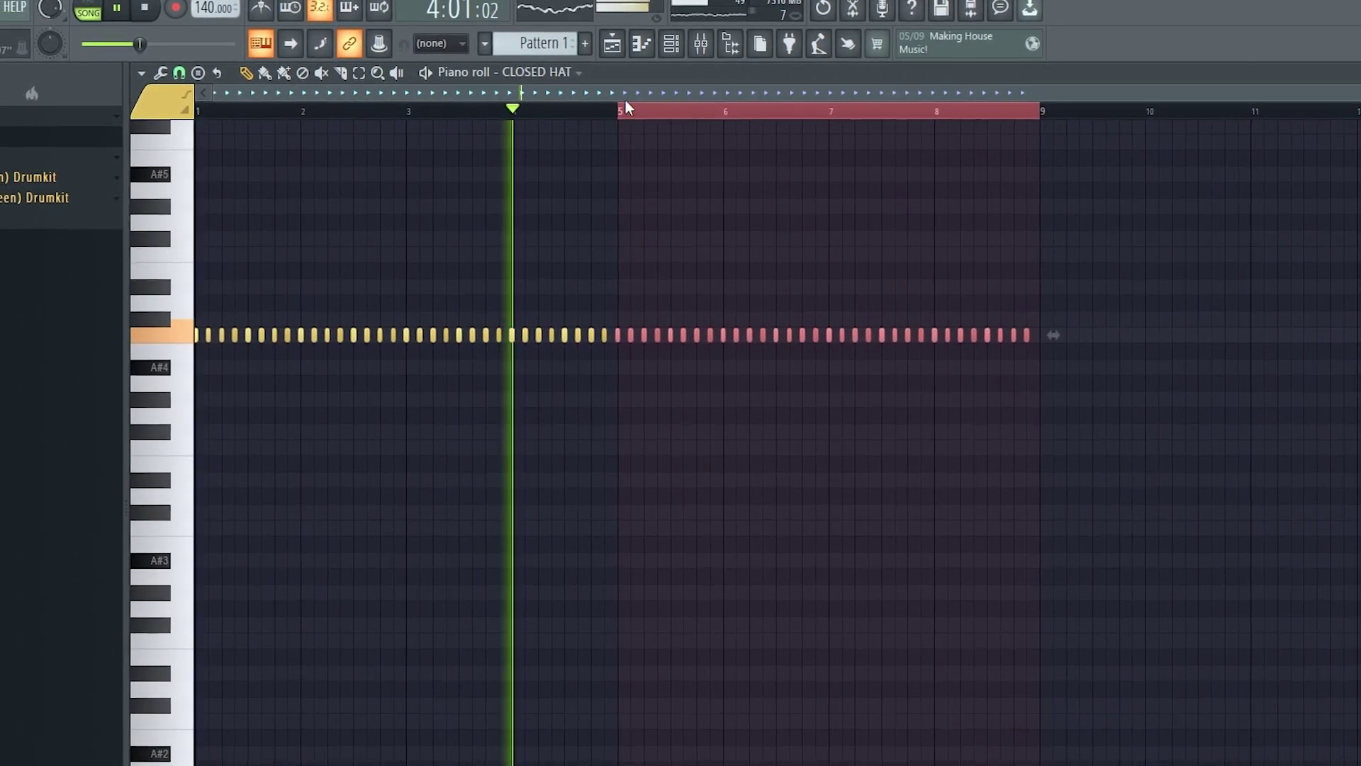
key("ctrl+a")
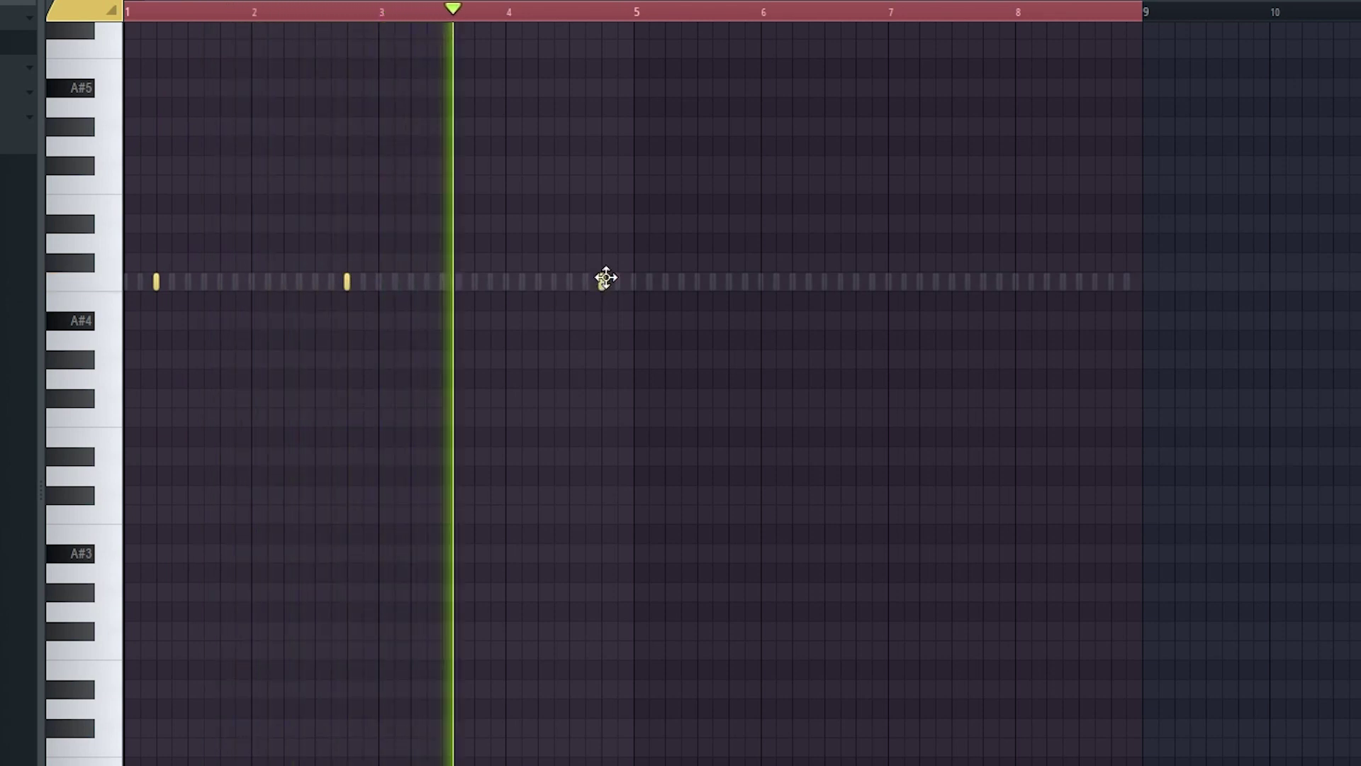
- Place an open hat hit late in bar 4 and copy the three hits four bars ahead into bars 5 to 8
left_click(602, 282)
key("ctrl+a")
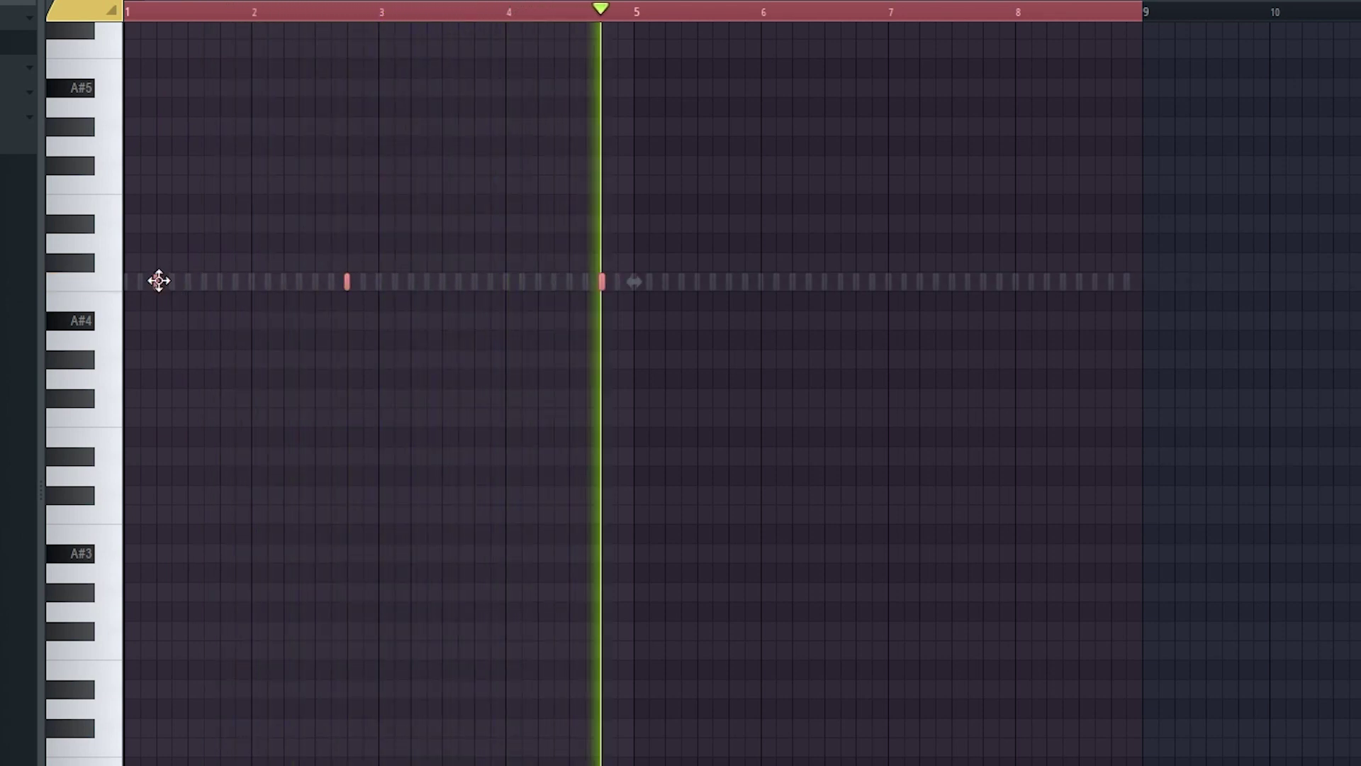
mouse_move(157, 280)
left_mouse_down()
mouse_move(660, 304)
mouse_move(684, 285)
mouse_move(666, 291)
left_mouse_up()
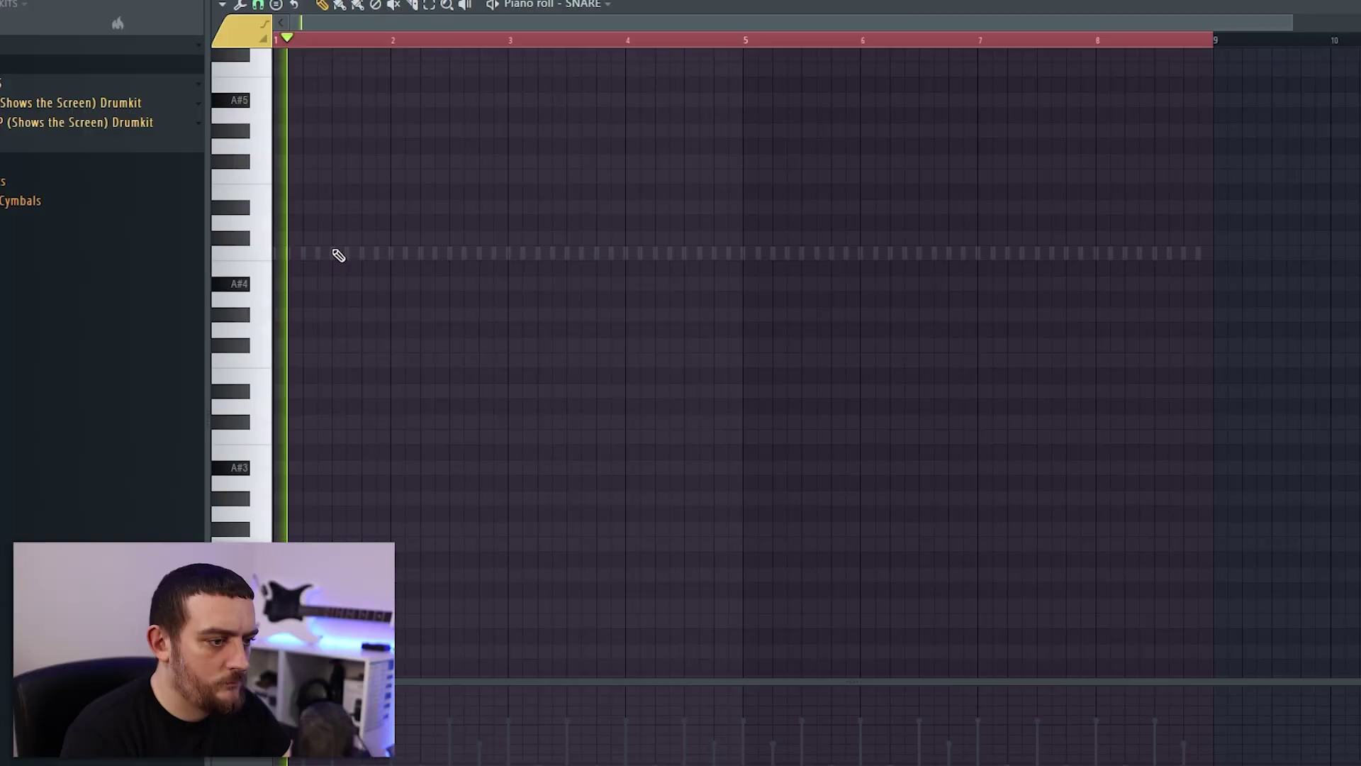
- Place C5 snare hits midway through each of bars 1 to 4, plus an extra hit early in bar 4
left_click(343, 253)
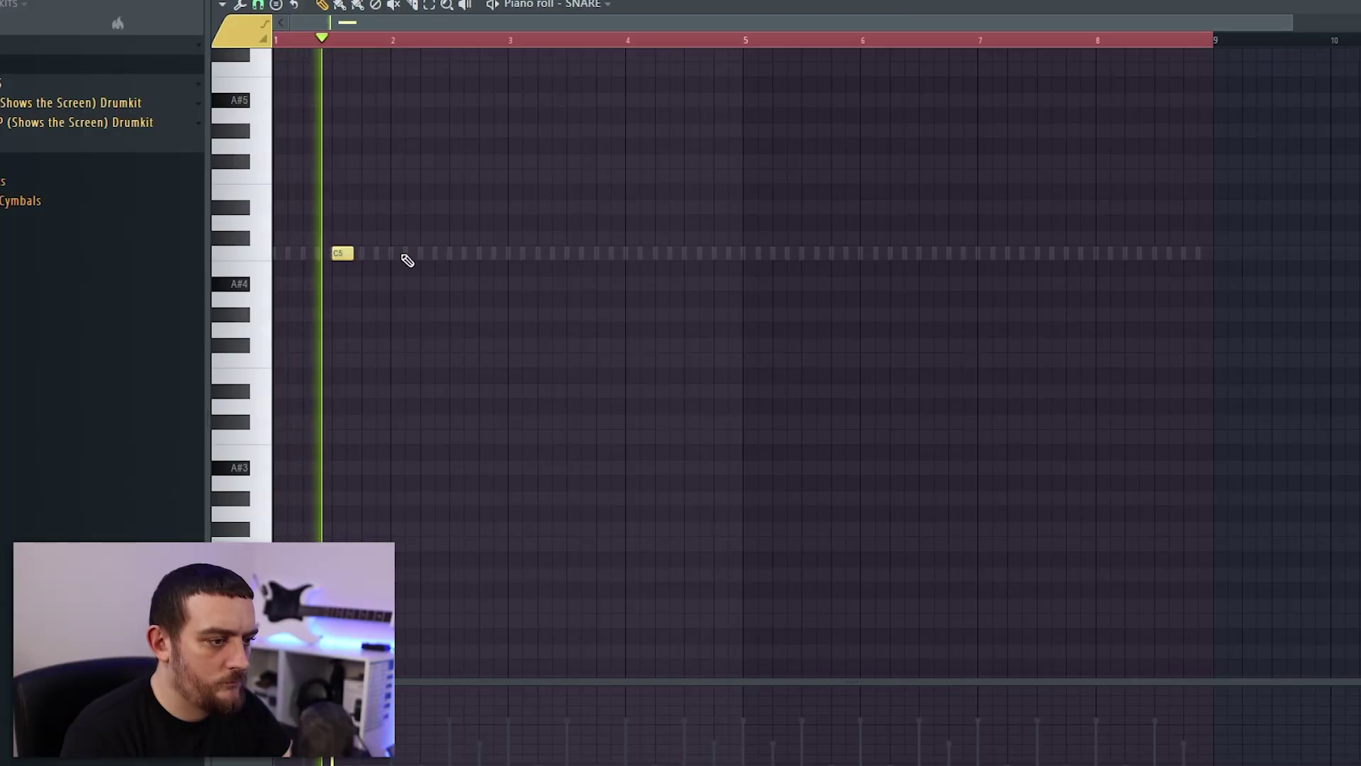
left_click(454, 253)
left_click(574, 254)
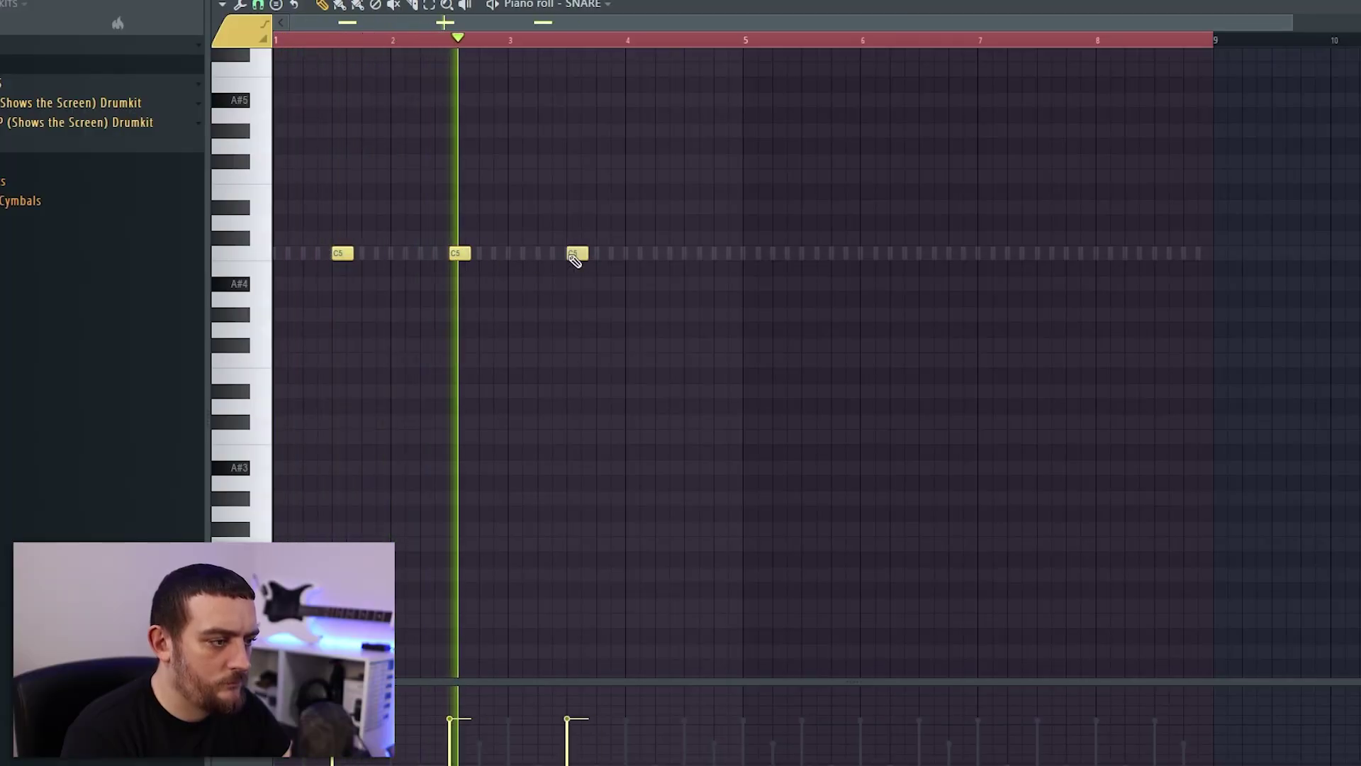
left_click(691, 254)
left_click(646, 254)
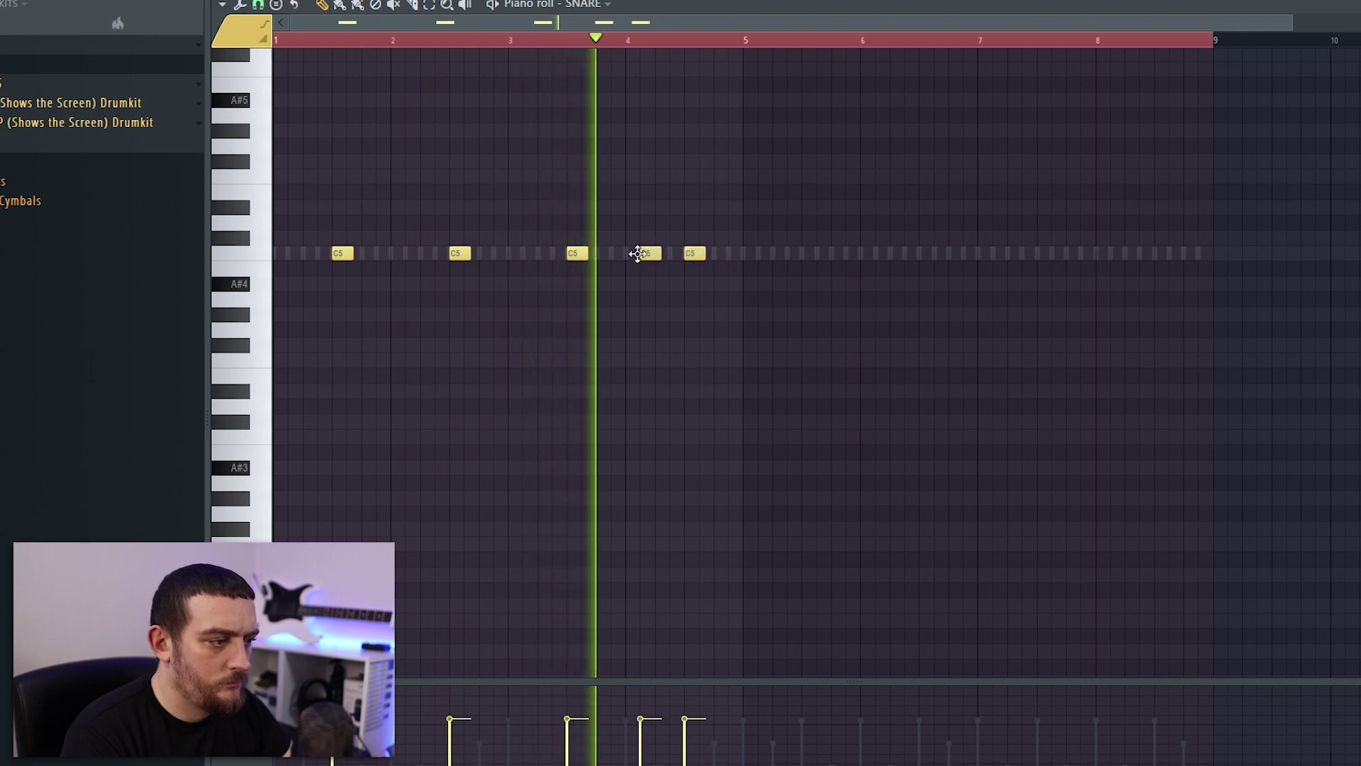
- Place C5 snare hits midway through bars 5 to 8, adding extras late in bar 6 and at the start and end of bar 8
left_click(808, 253)
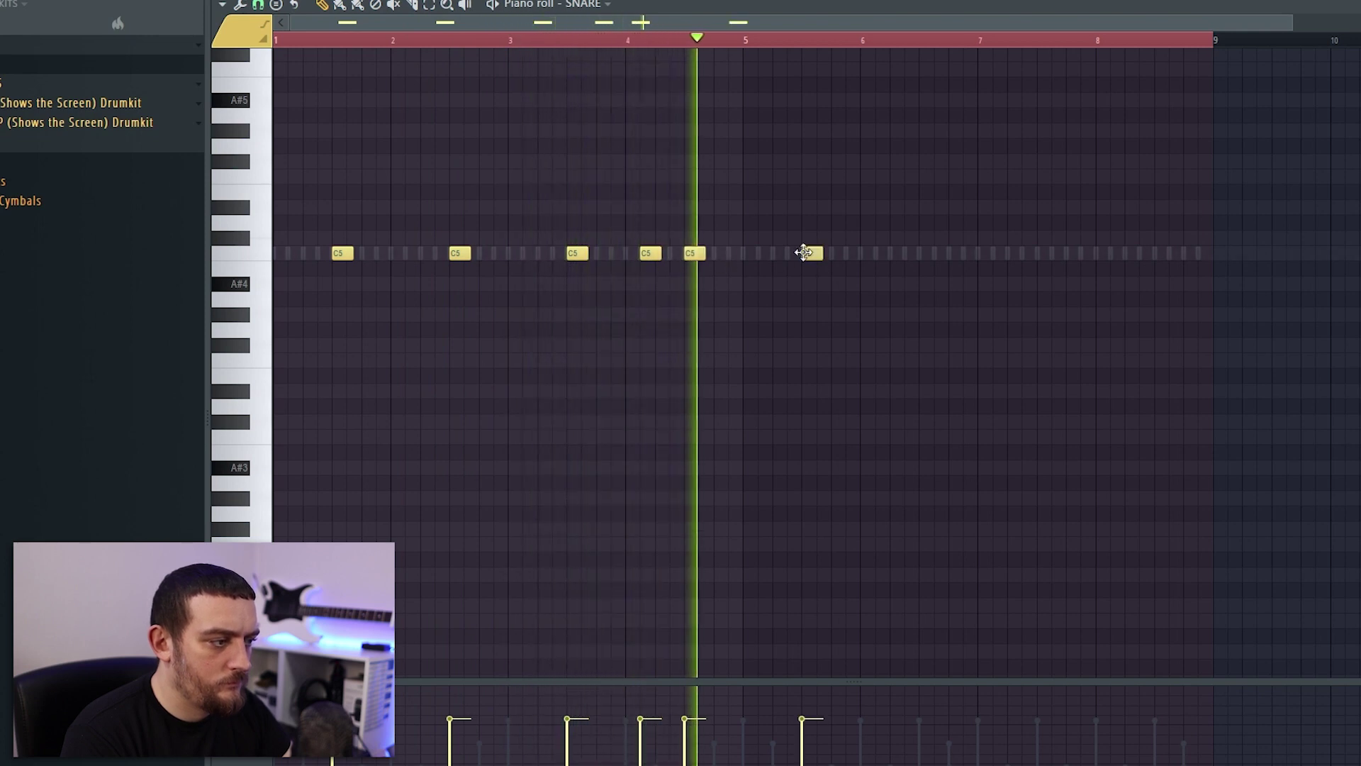
left_click(923, 254)
left_click(970, 253)
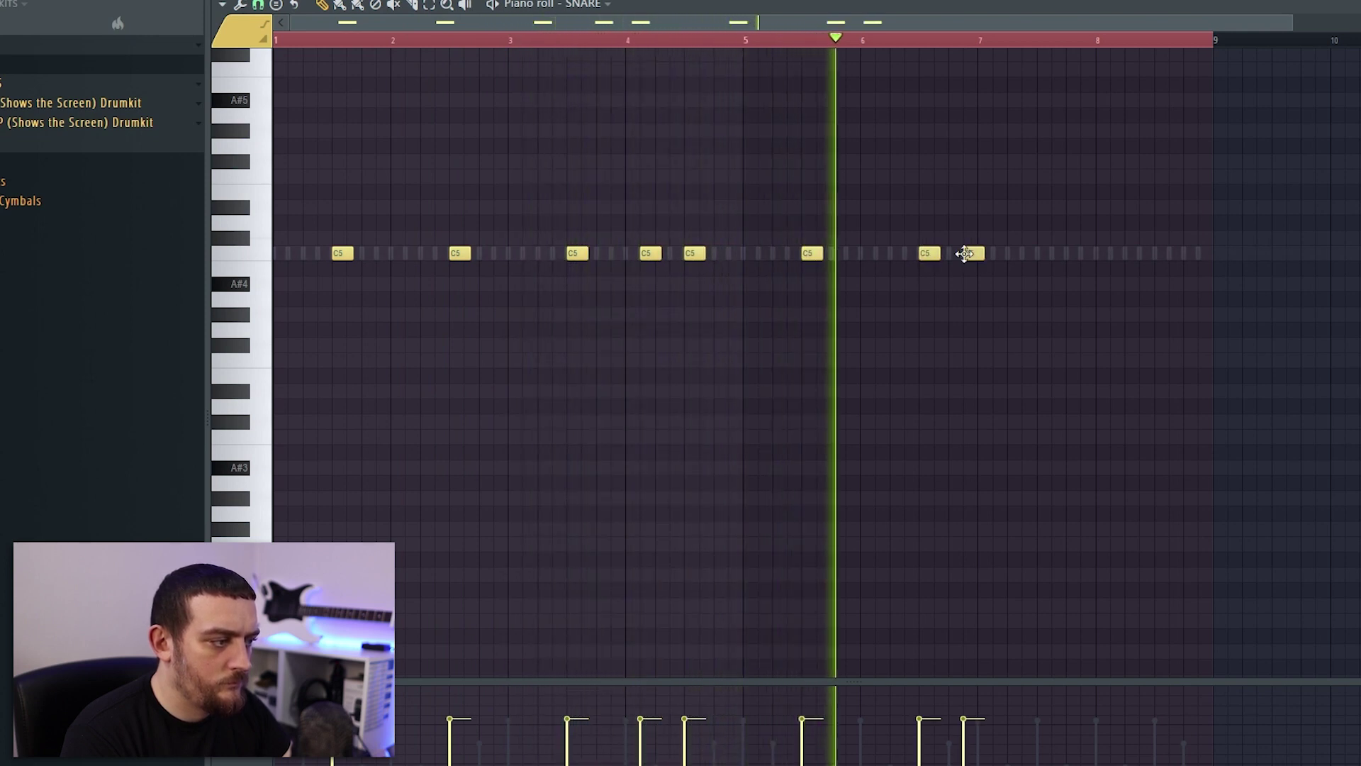
left_click(1041, 254)
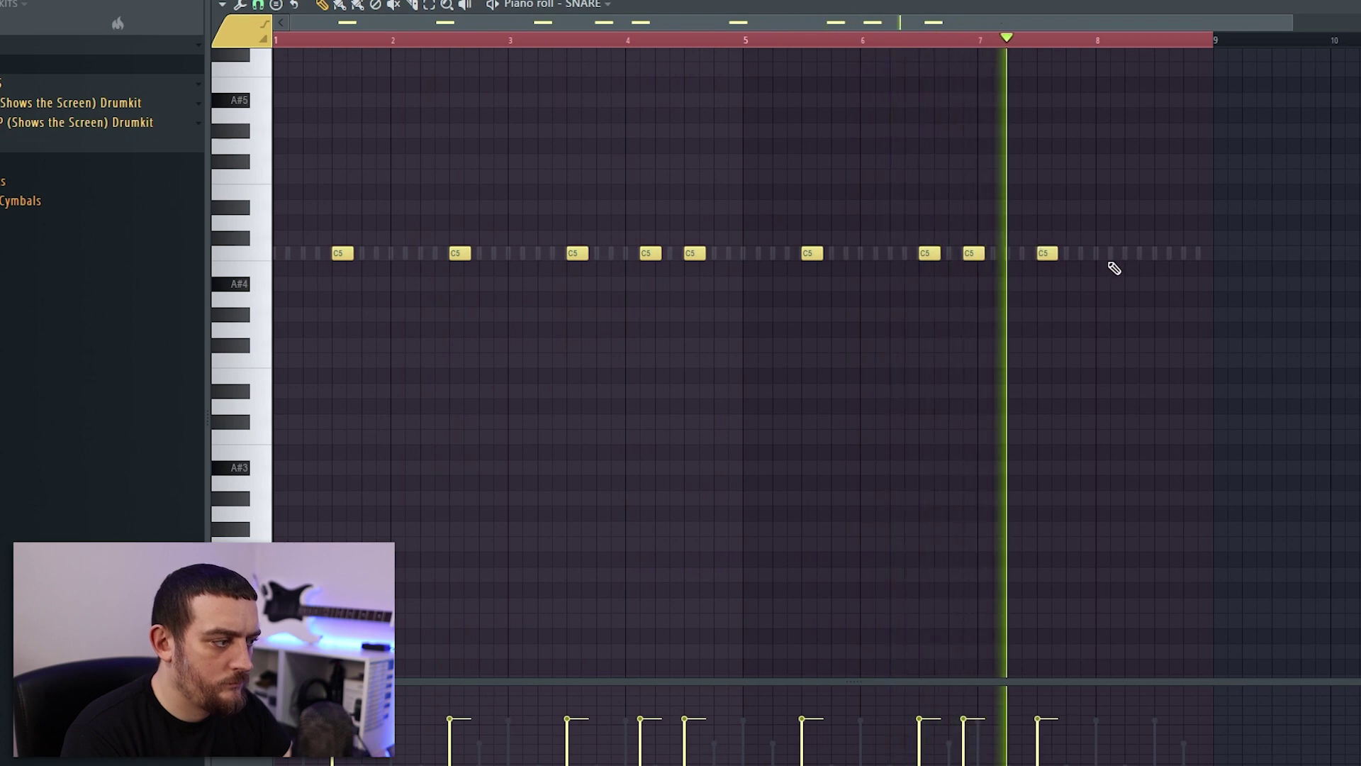
left_click(1112, 254)
left_click(1160, 254)
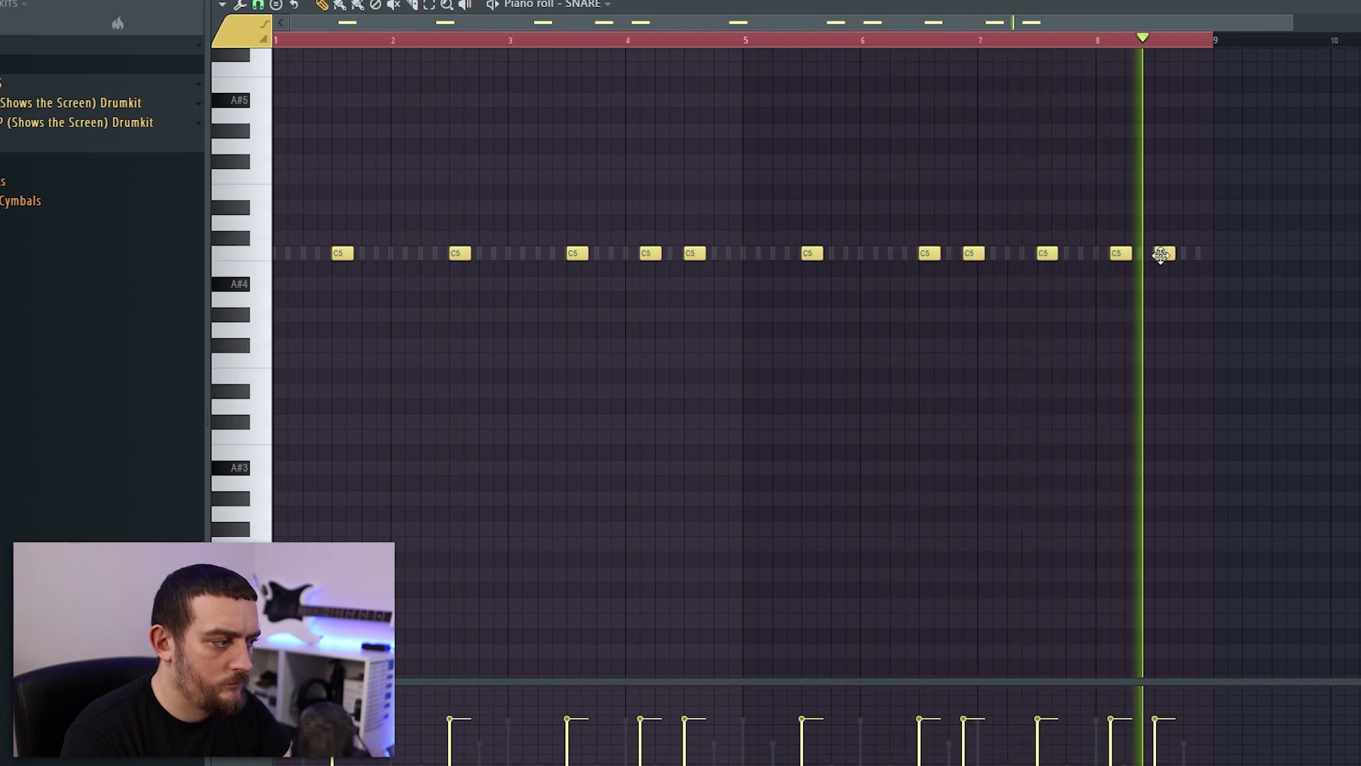
left_click(1200, 254)
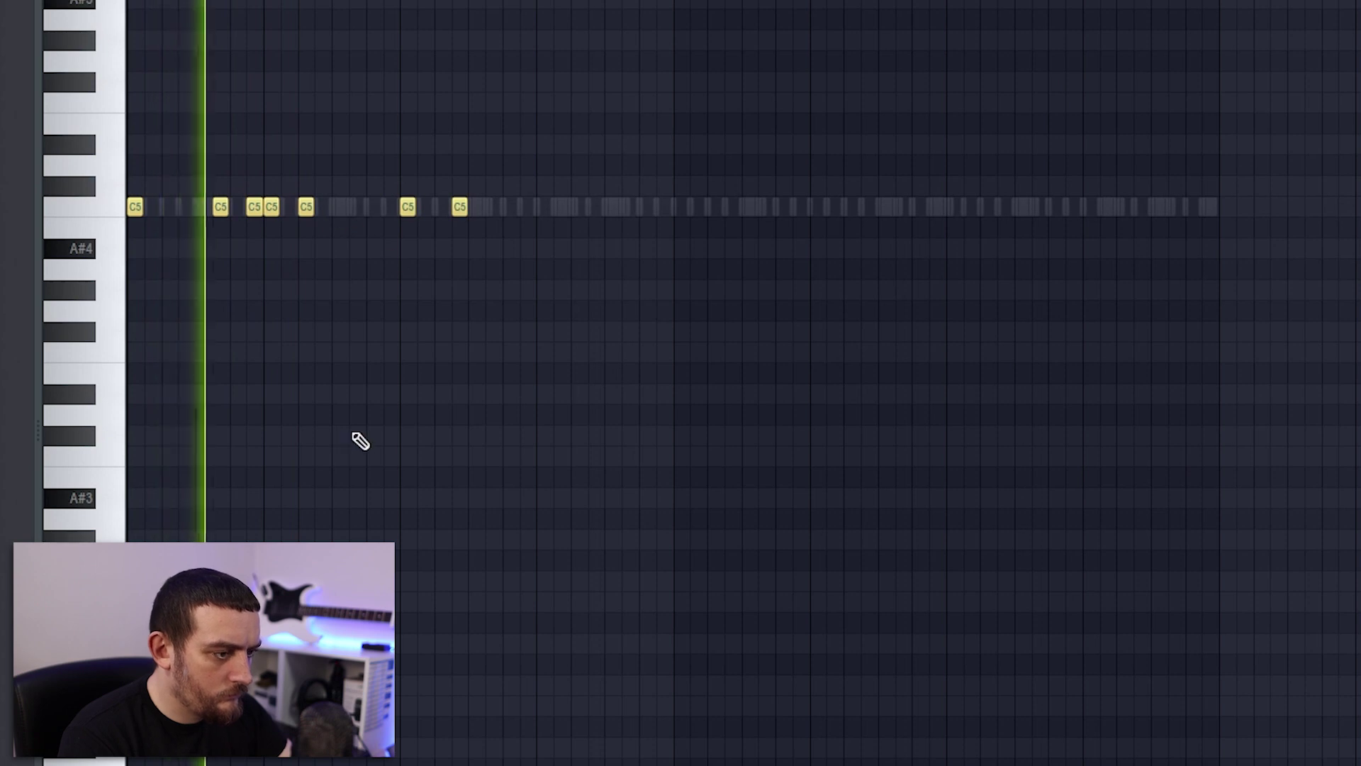
- Extend the kick pattern with C5 hits in bars 2, 3 and 4, checking the rhythm with playback
key("space")
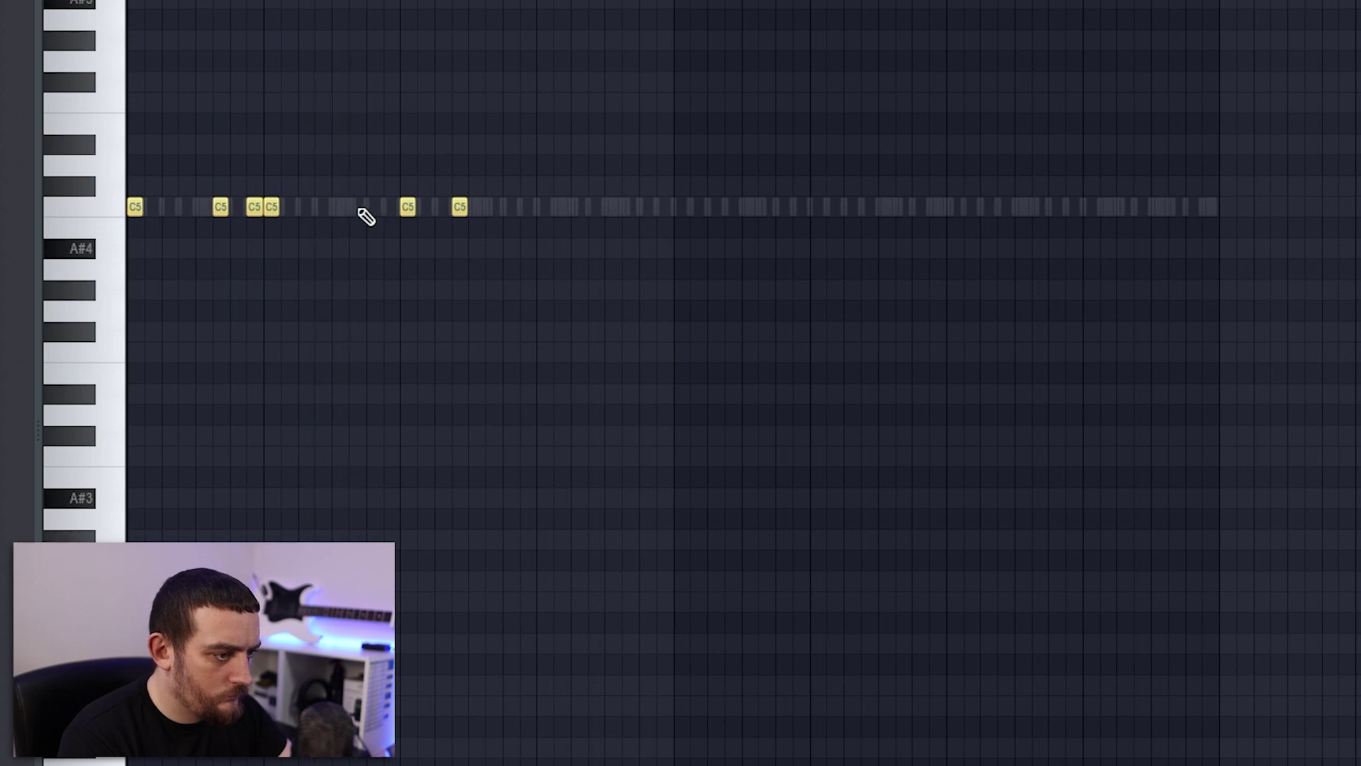
left_click(392, 207)
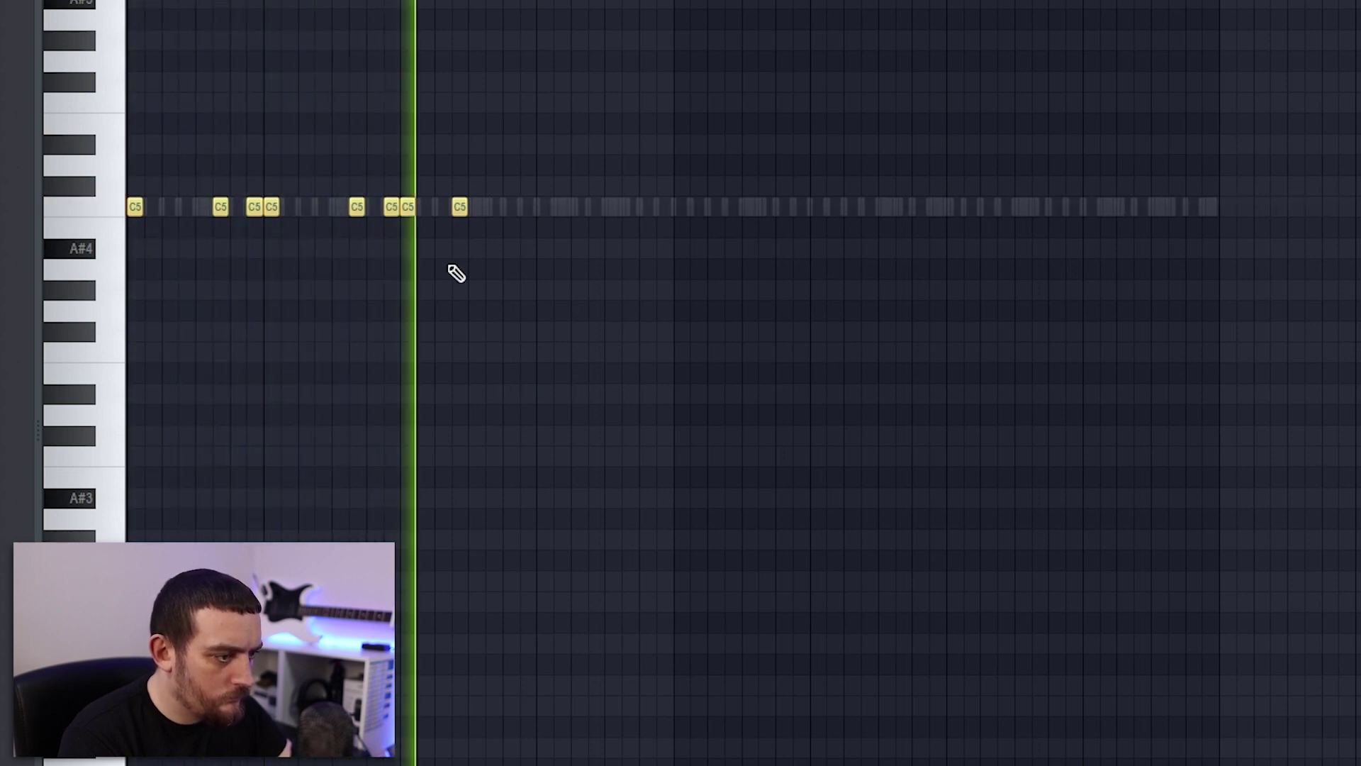
key("space")
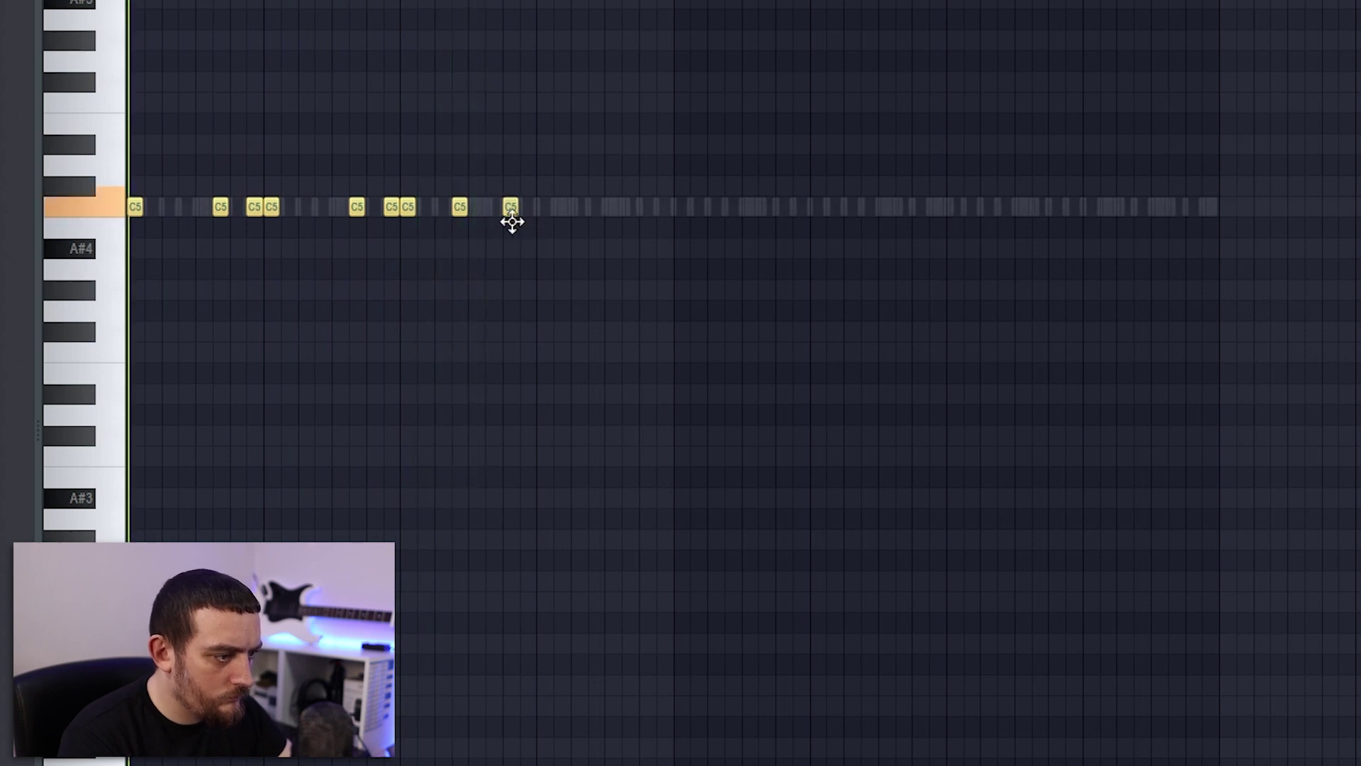
key("space")
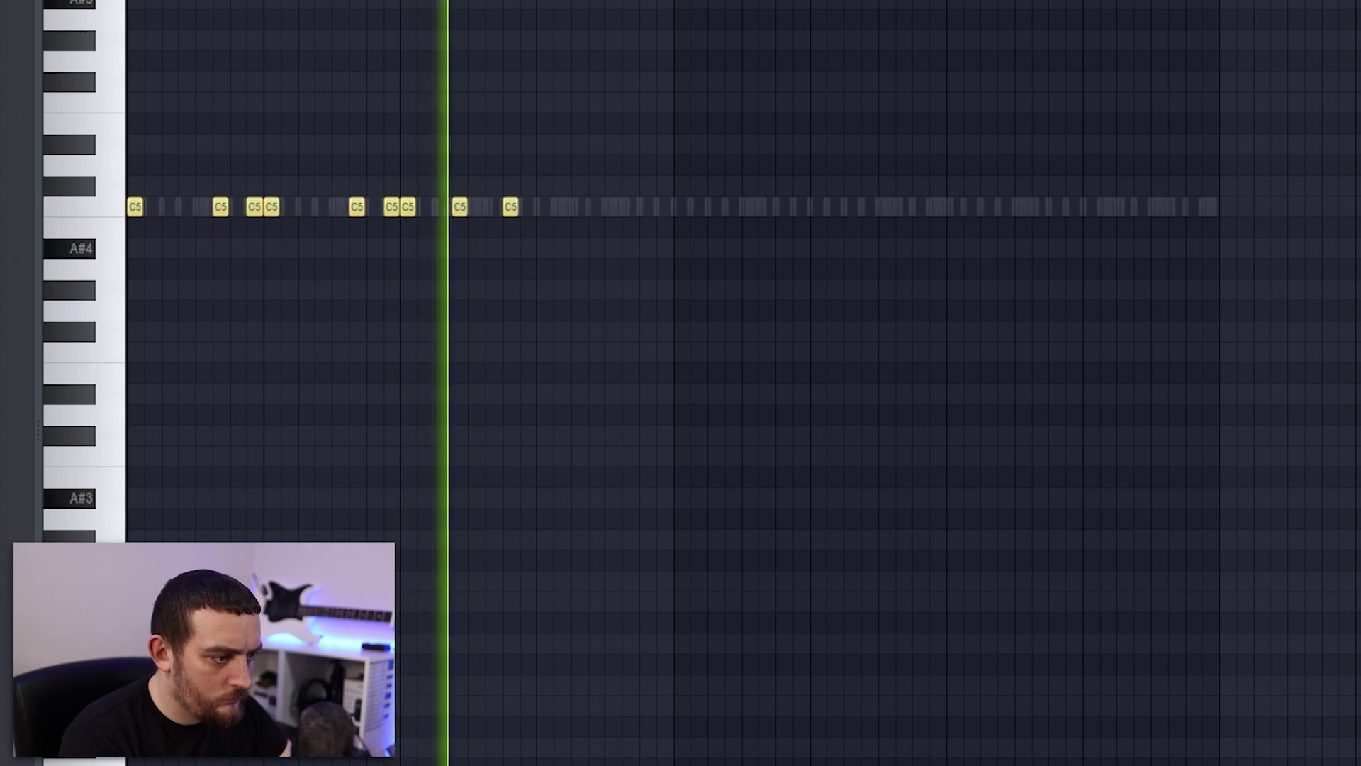
key("space")
left_click(575, 207)
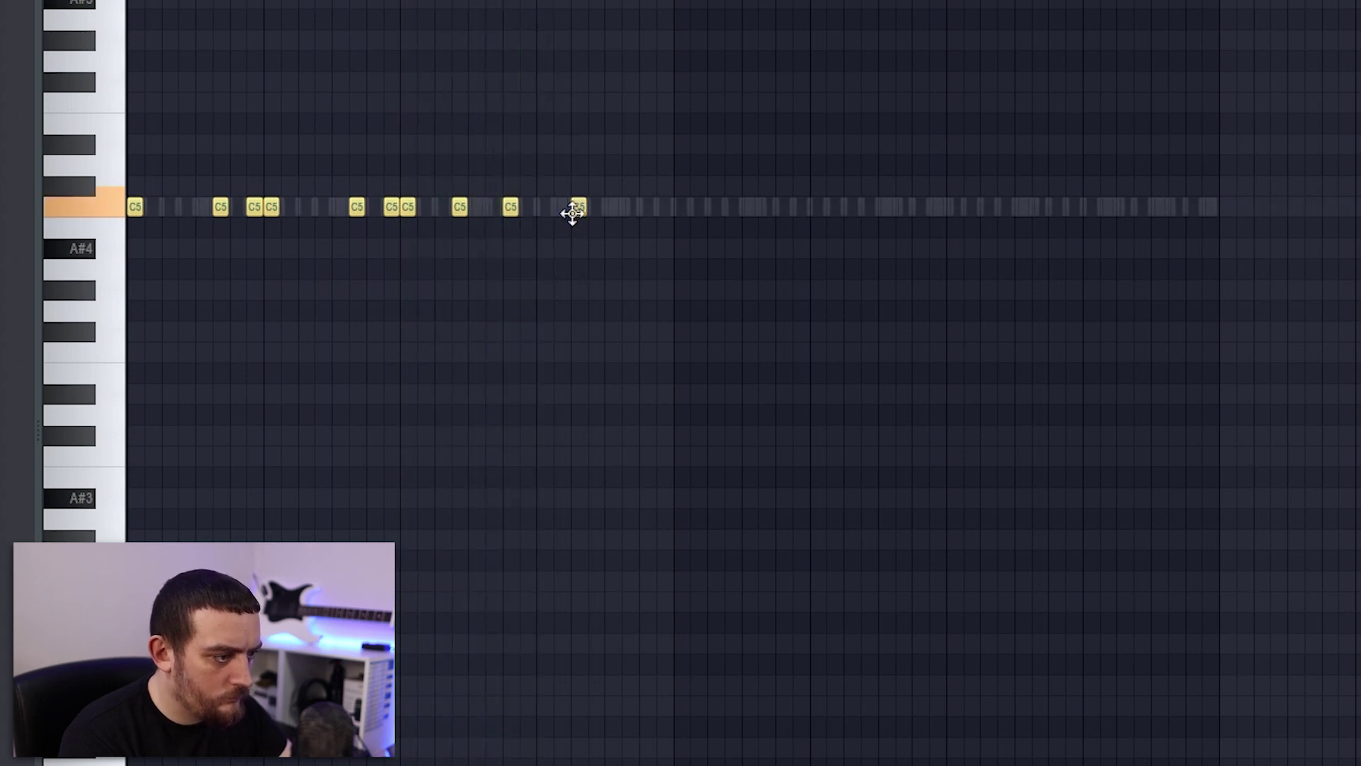
key("space")
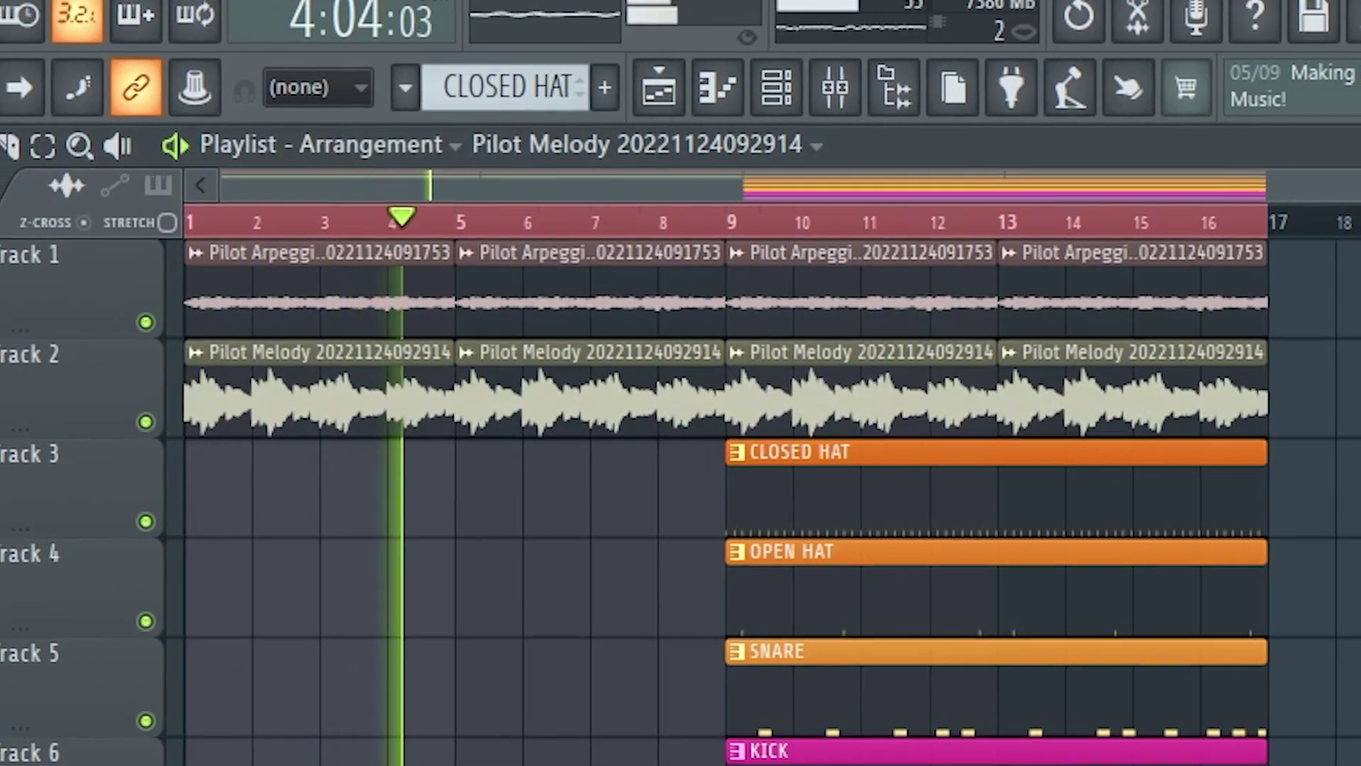
- Duplicate all melody and drum clips of bars 9 to 16 in the playlist so they repeat from bar 17
left_click_drag(927, 759, 1054, 249)
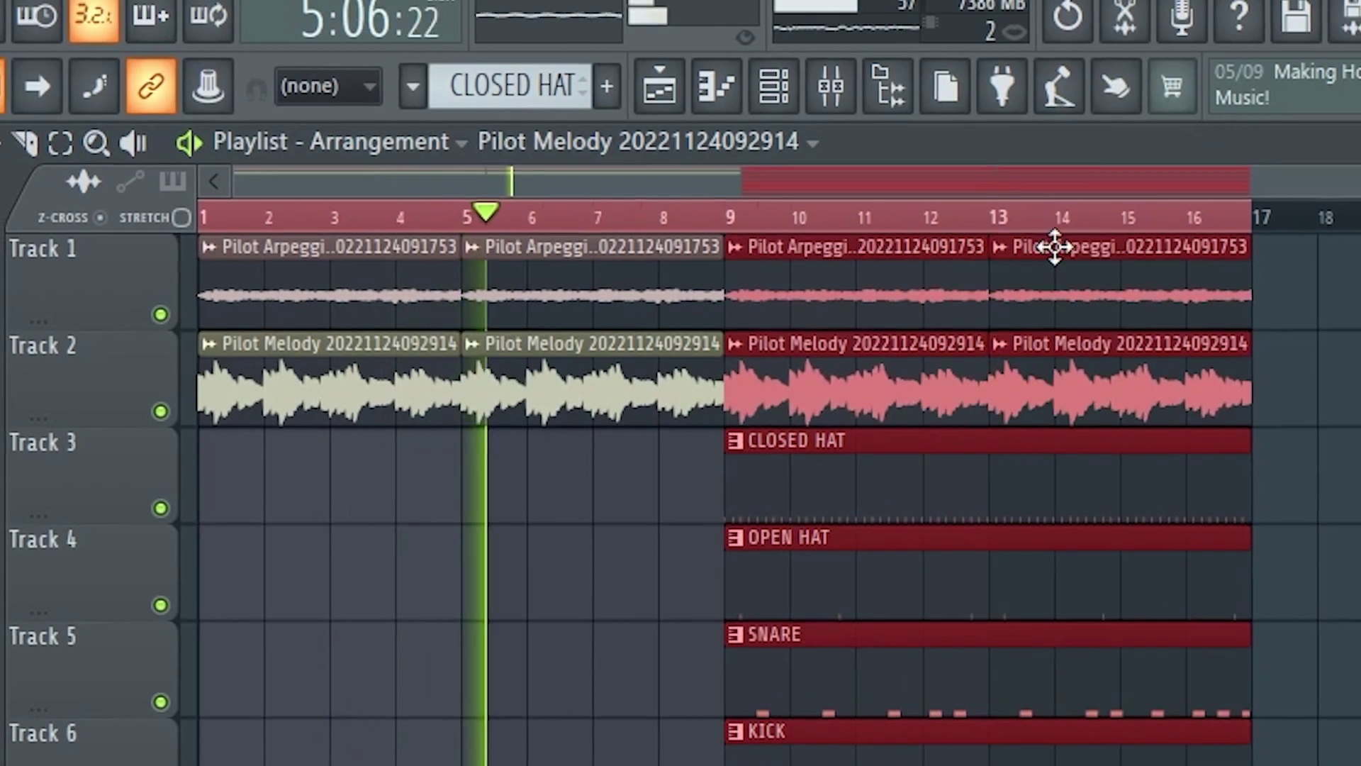
key("ctrl+b")
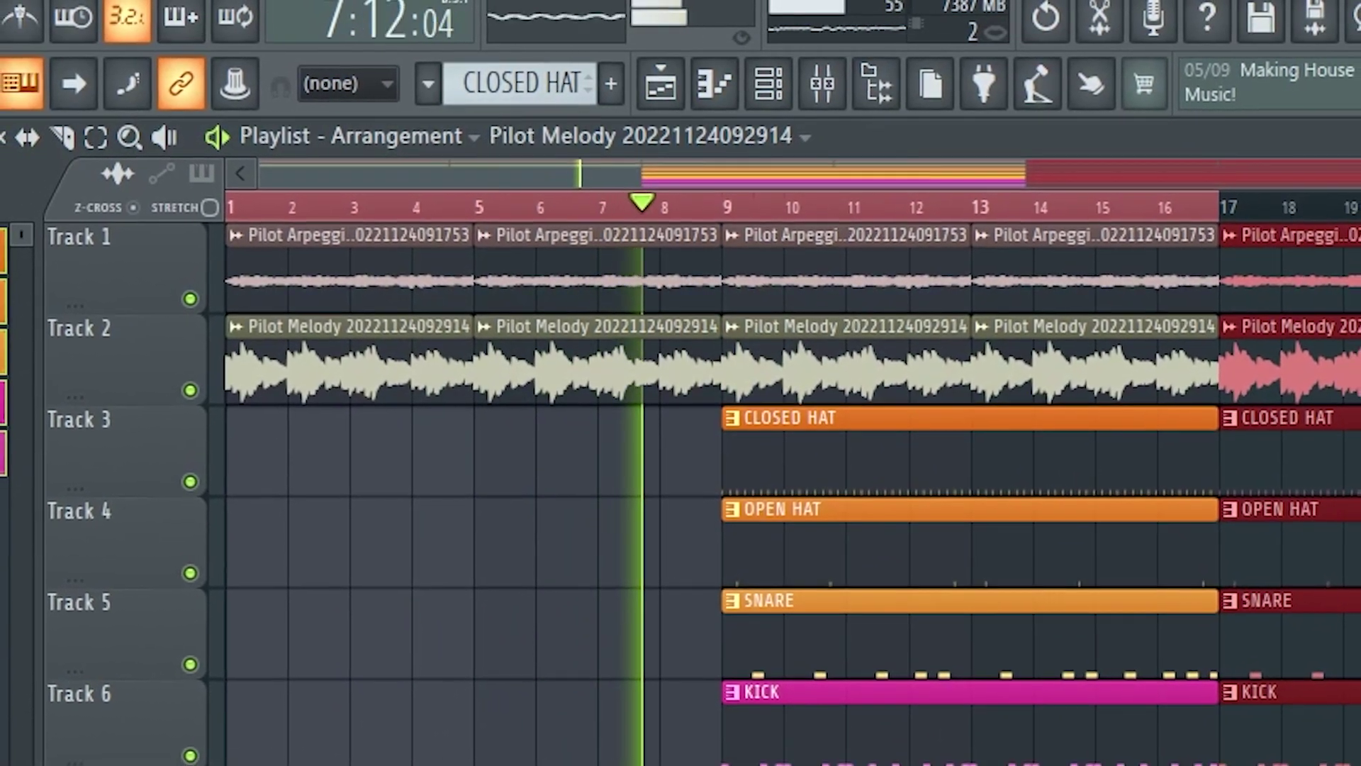
scroll(986, 206, "down", 3)
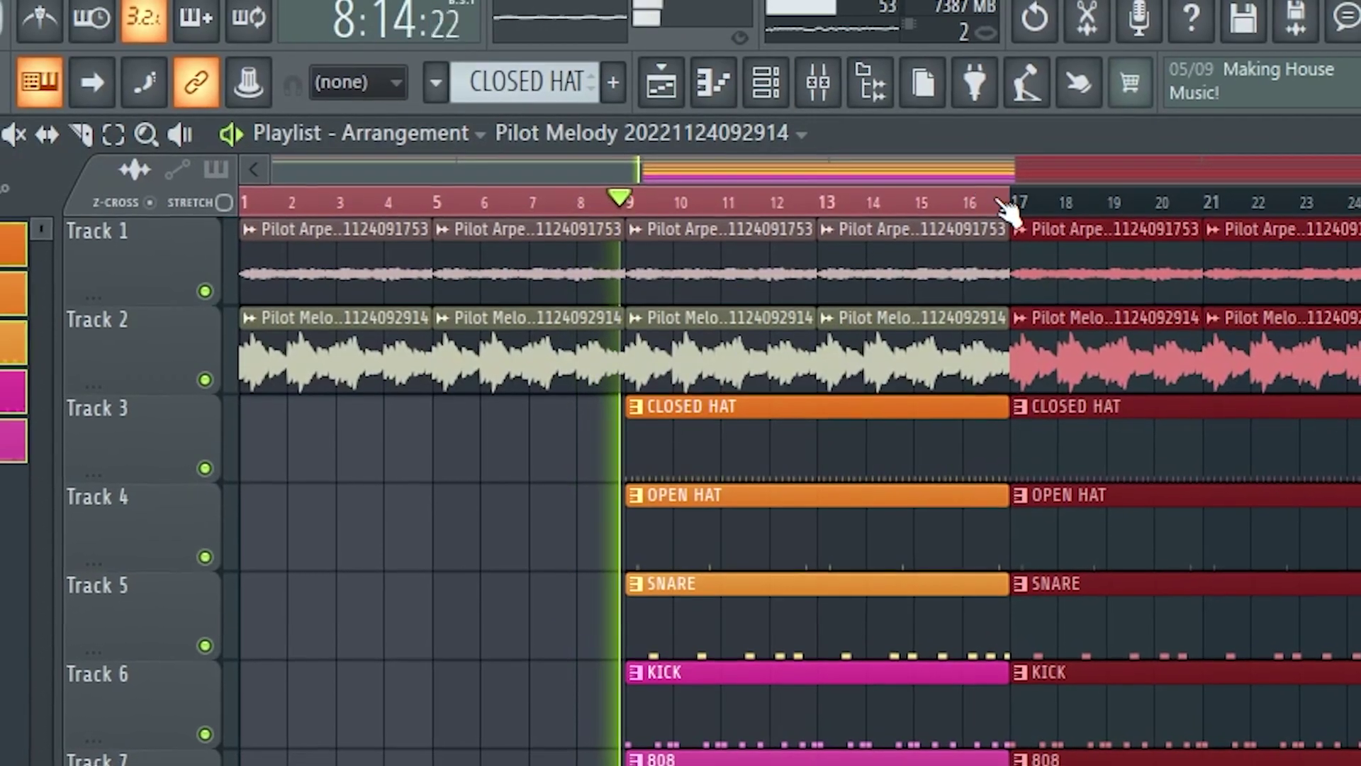